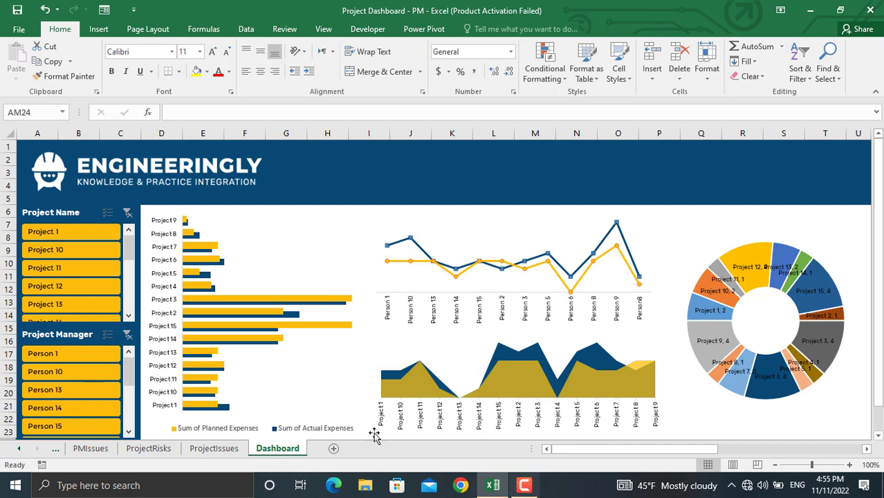
- Filter the Project Name slicer to Projects 1, 10, 11 and 12
left_click(100, 236)
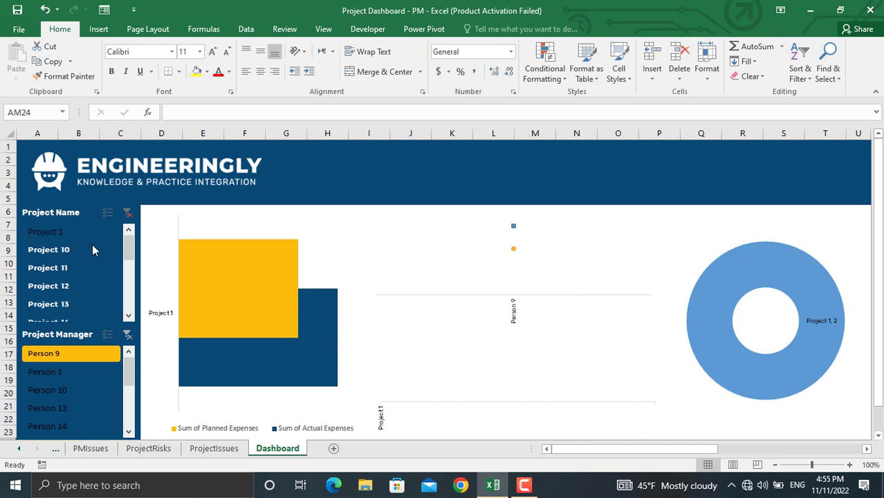
left_click(90, 253, "ctrl")
left_click(67, 274, "ctrl")
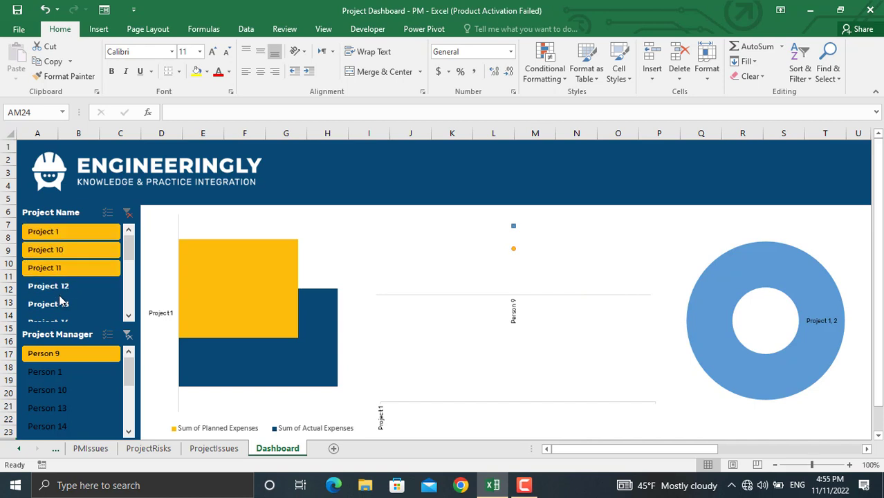
left_click(62, 295, "ctrl")
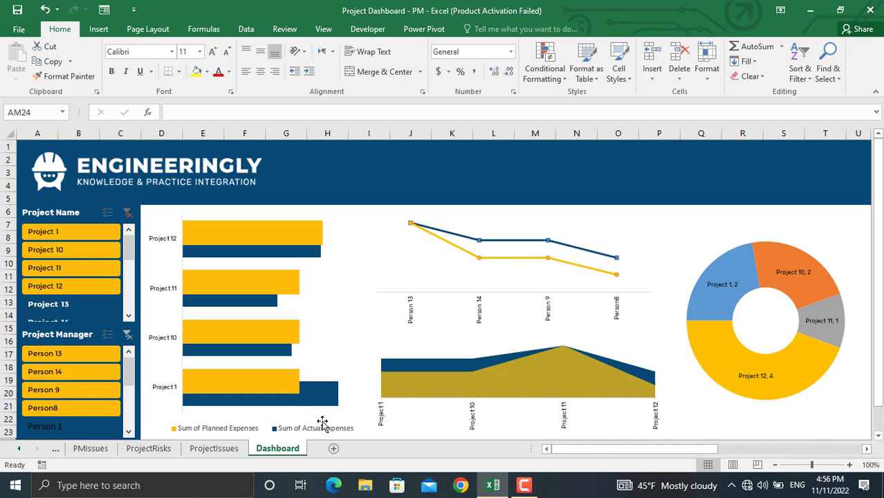
- Clear the Project Name slicer filter to show every project again
mouse_move(327, 408)
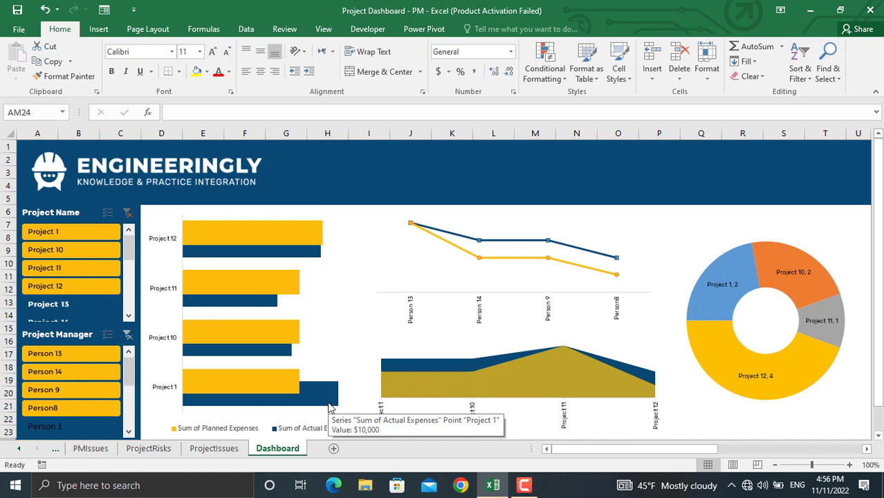
mouse_move(283, 388)
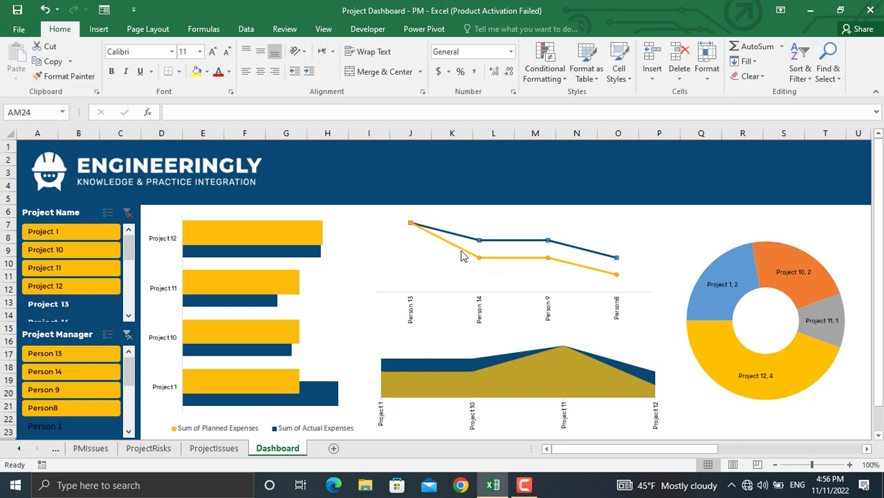
mouse_move(462, 255)
mouse_move(459, 236)
left_click(128, 212)
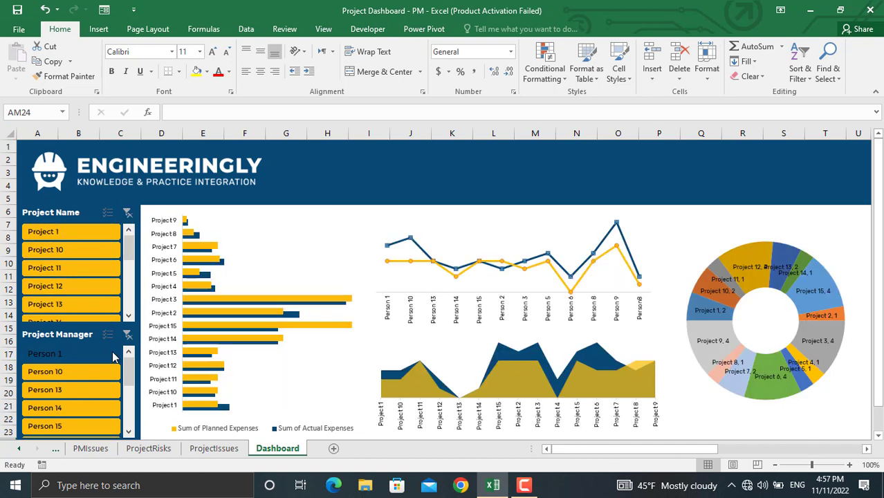
- Filter the Project Manager slicer to Person 1, then restore all managers
left_click(104, 355)
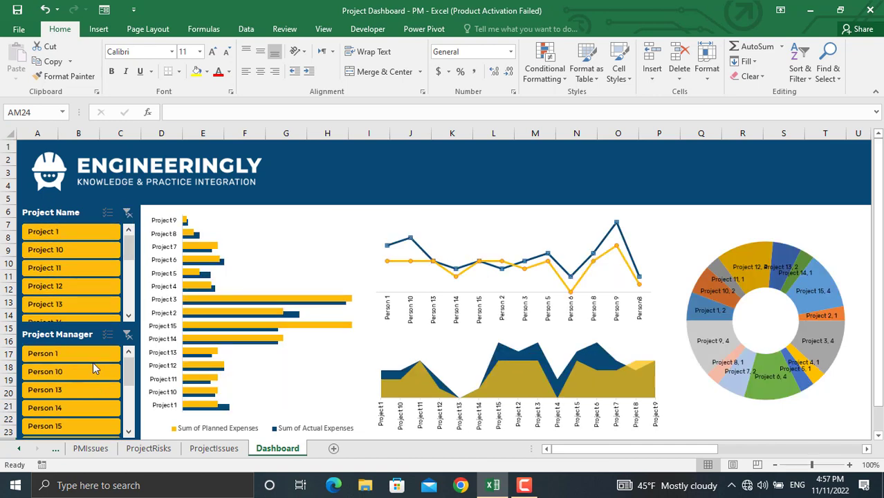
left_click(92, 360)
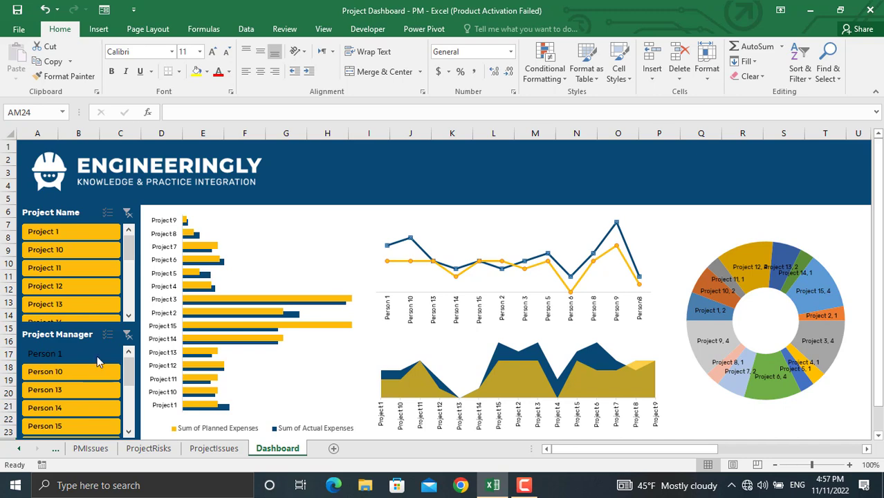
left_click(97, 356)
left_click(96, 356)
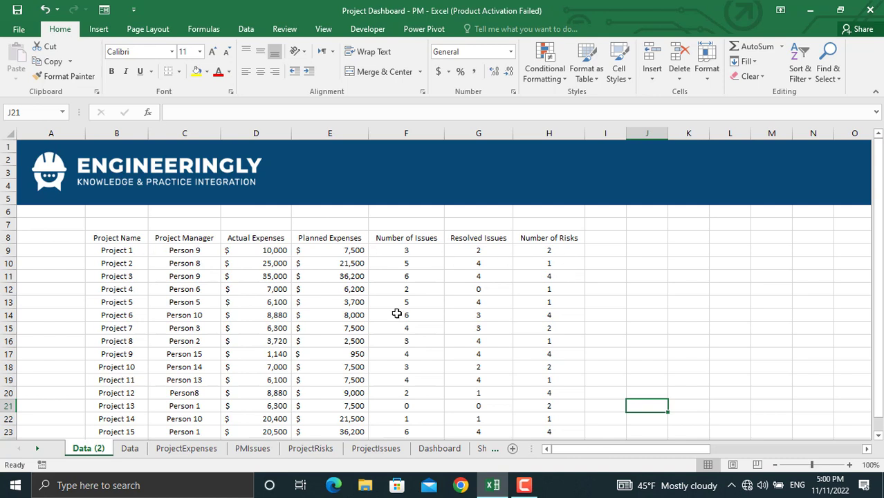
- Convert the project data range B8:H23 into Table2 with headers
left_click(280, 290)
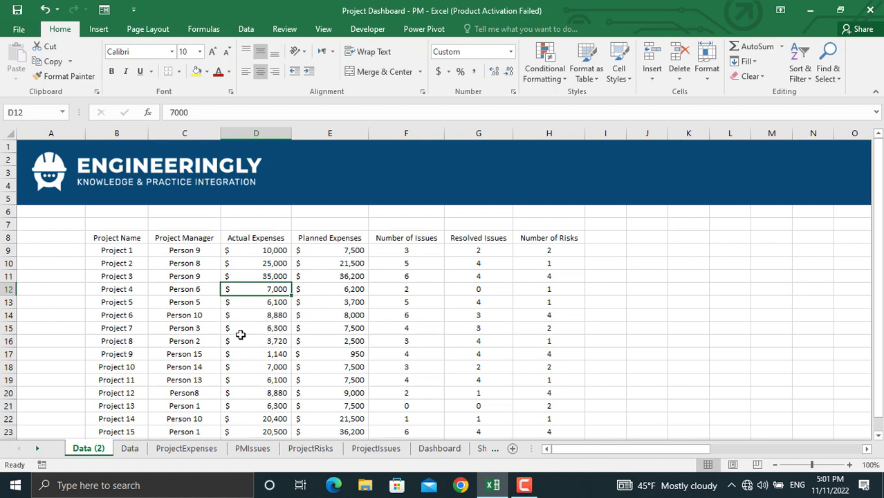
key("ctrl+t")
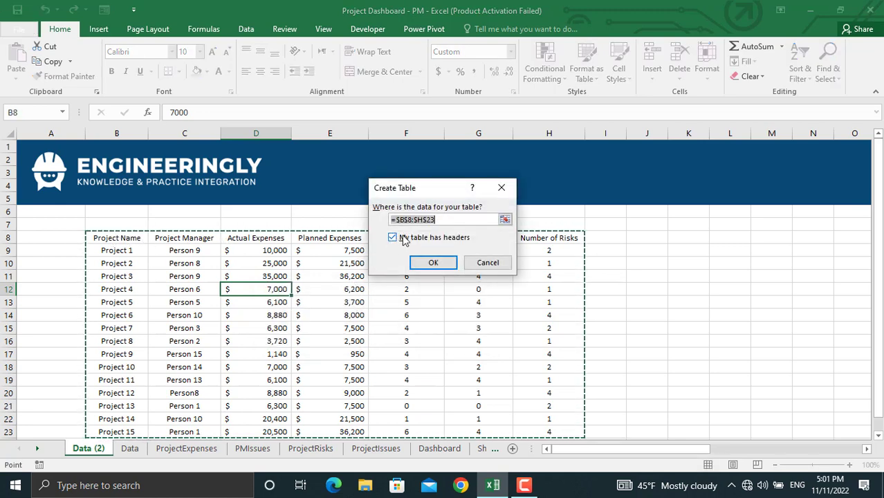
left_click(432, 264)
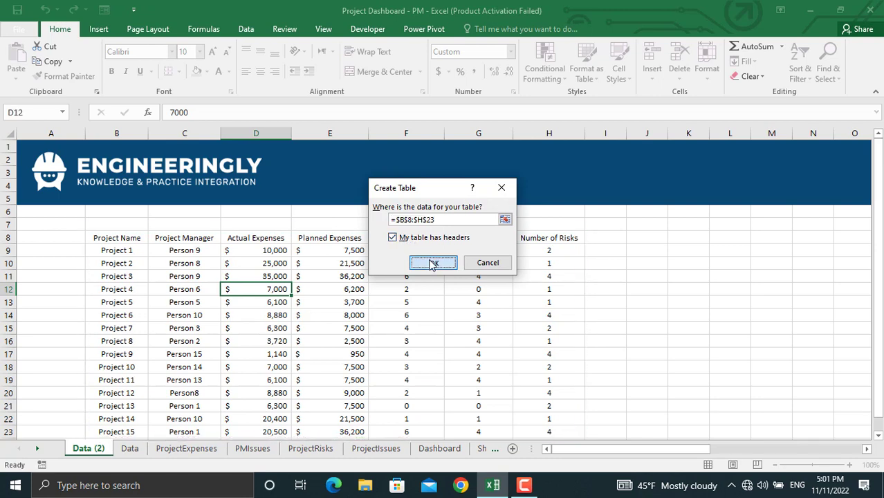
left_click(373, 277)
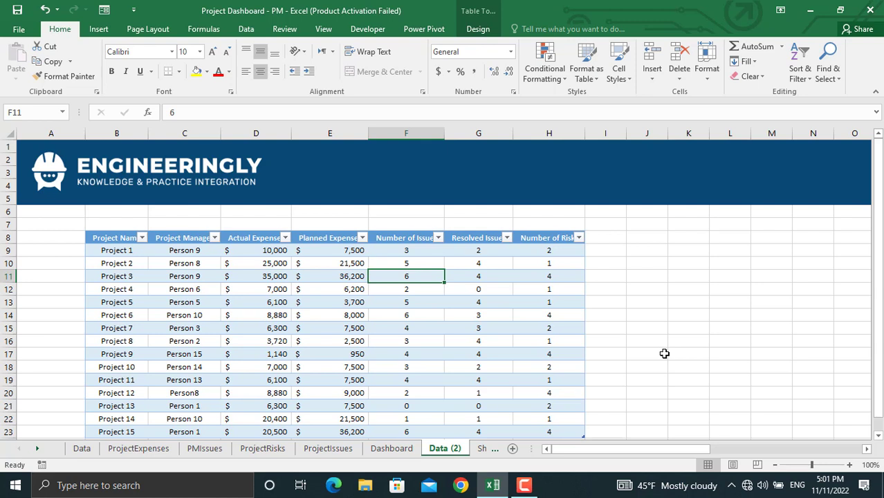
- Create a PivotTable on a new sheet summing Actual and Planned Expenses per Project Name
left_click(330, 317)
left_click(98, 29)
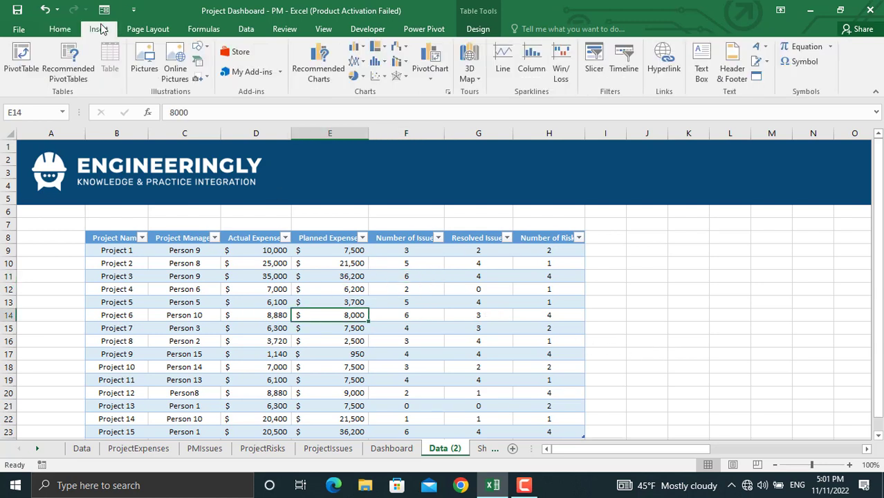
left_click(22, 59)
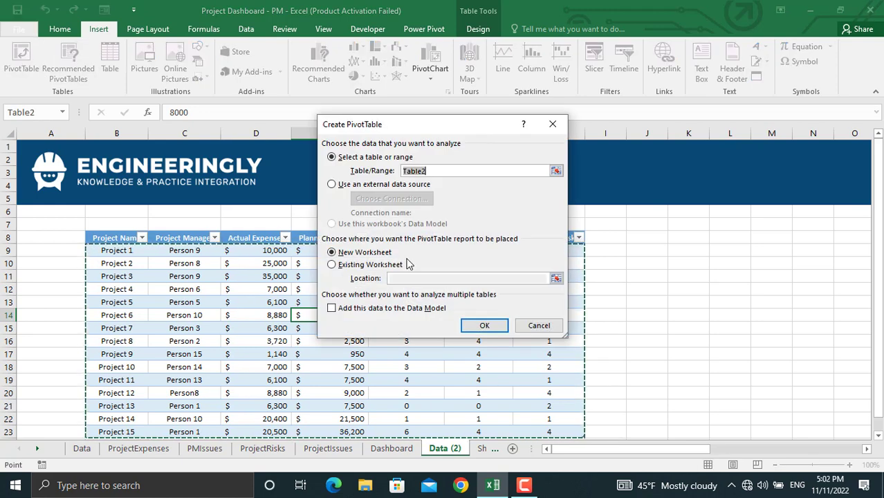
left_click(475, 328)
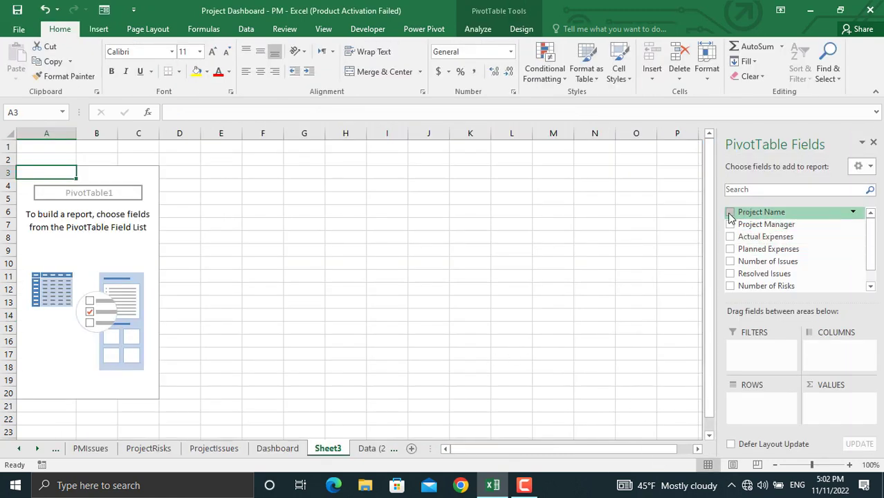
left_click(731, 214)
left_click(730, 237)
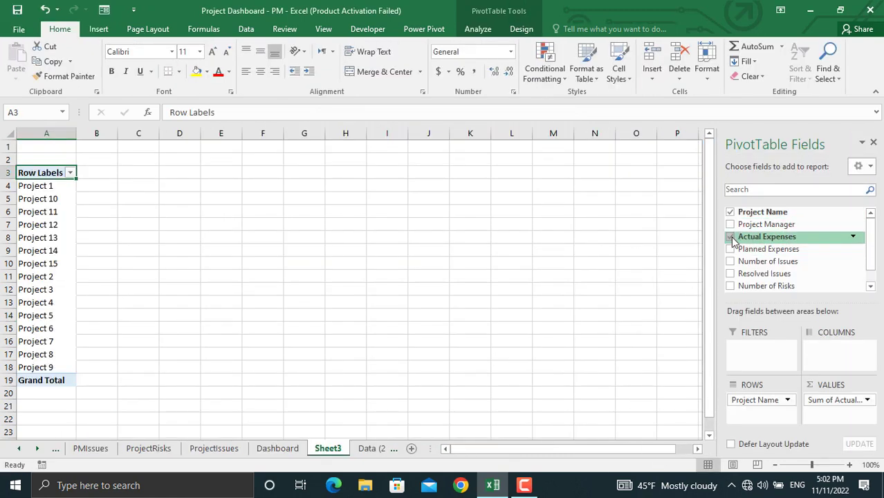
left_click(732, 250)
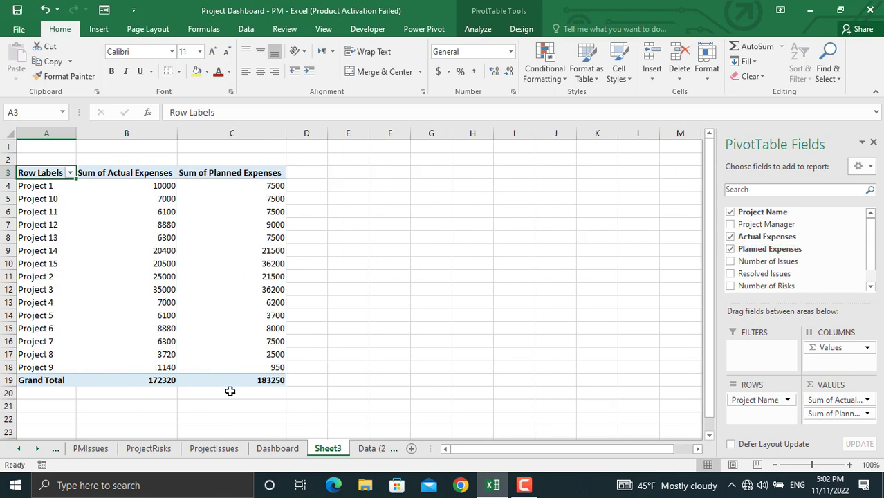
- Turn off row and column grand totals in the PivotTable options
left_click(165, 288)
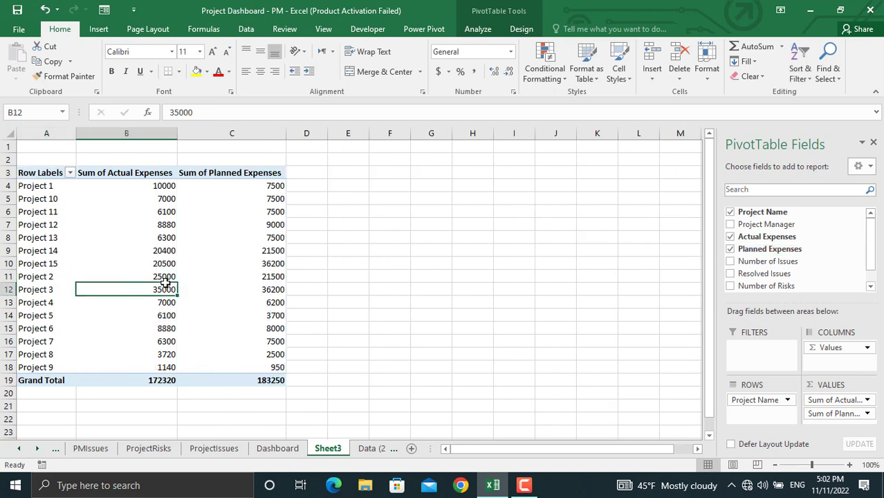
left_click(512, 11)
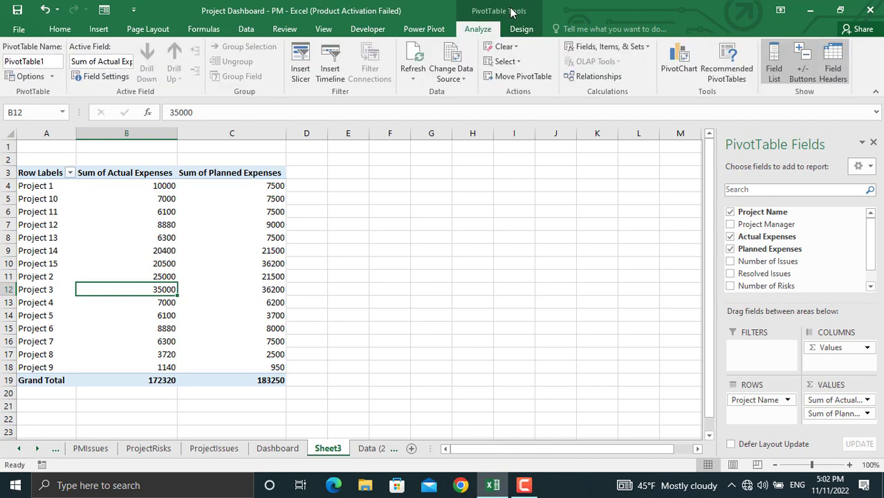
left_click(24, 77)
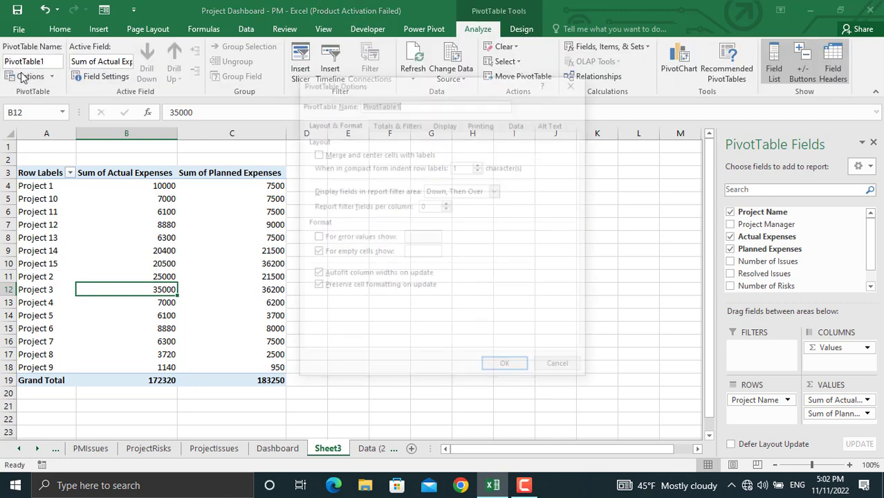
left_click(397, 123)
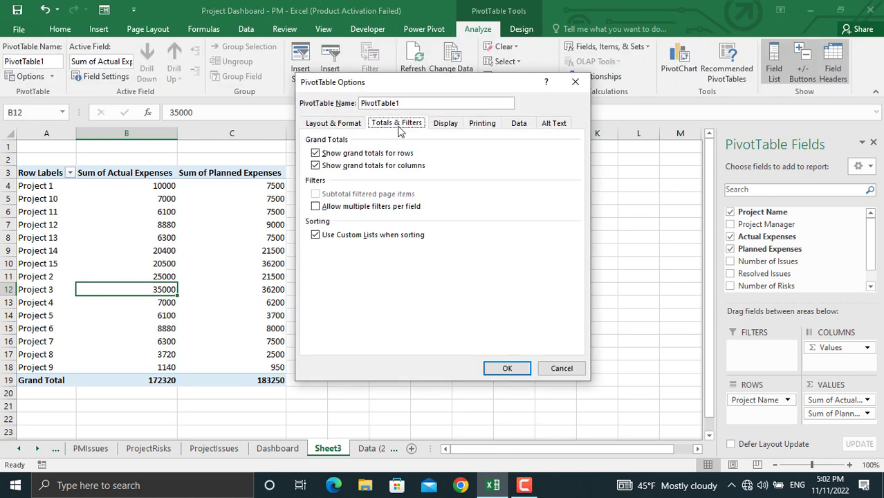
left_click(315, 153)
left_click(316, 165)
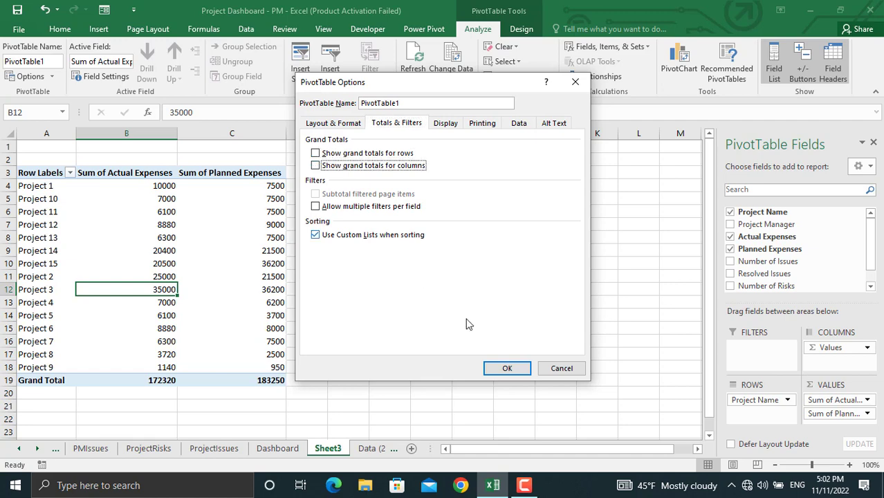
left_click(507, 369)
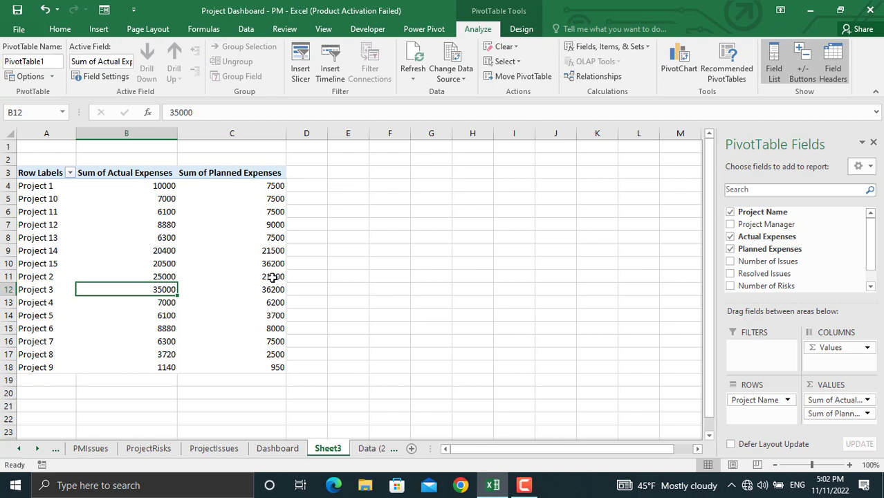
- Format Sum of Actual and Planned Expenses as Currency with 0 decimal places
right_click(163, 267)
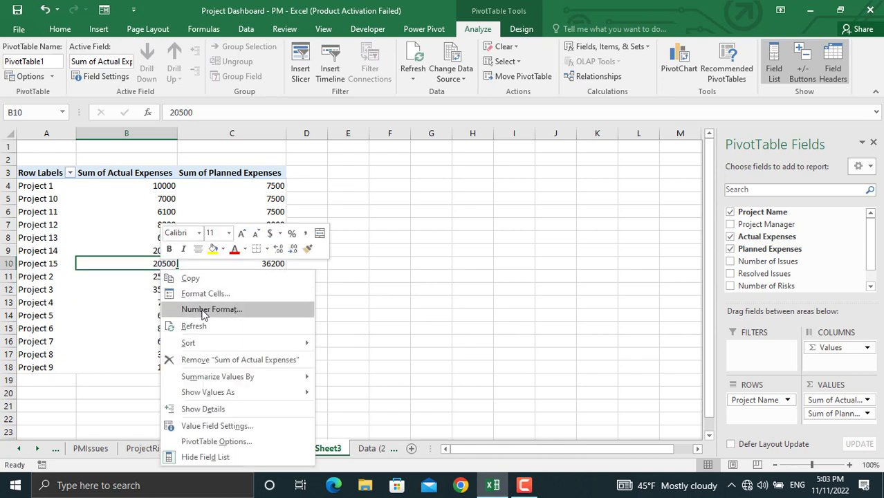
left_click(199, 310)
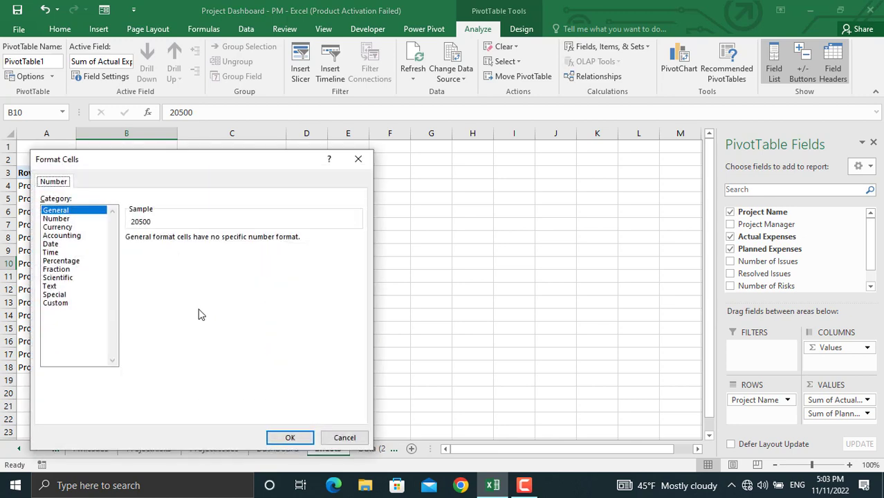
left_click(62, 230)
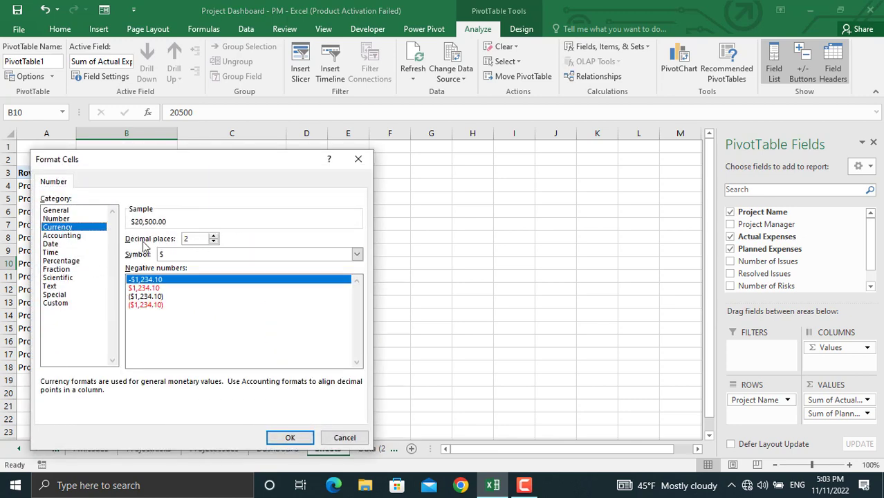
left_click(214, 242)
left_click(214, 241)
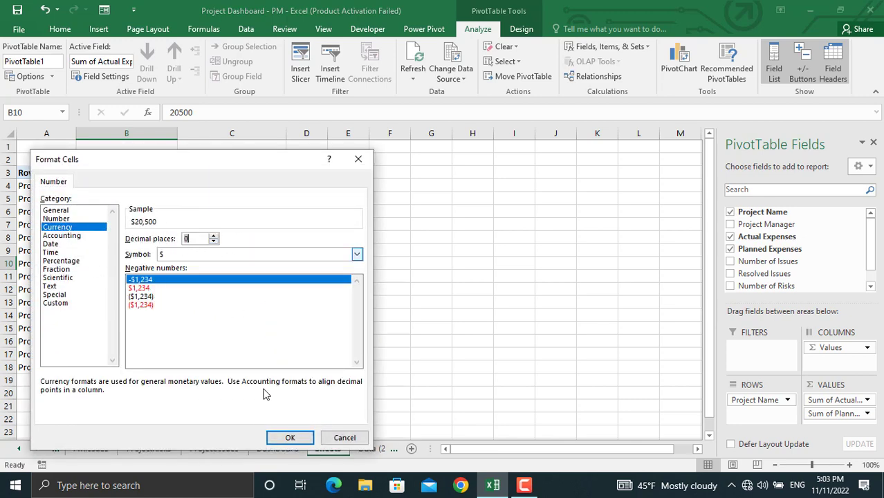
left_click(281, 437)
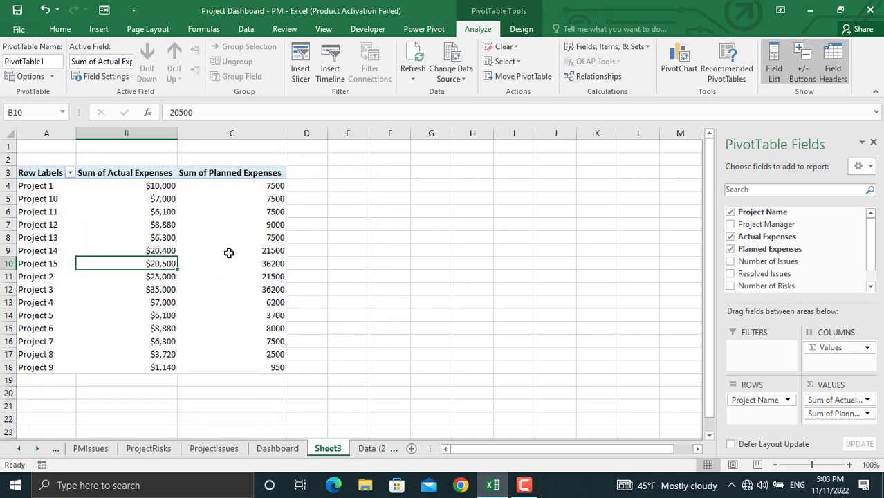
left_click(264, 252)
key("F4")
key("Up")
key("Up")
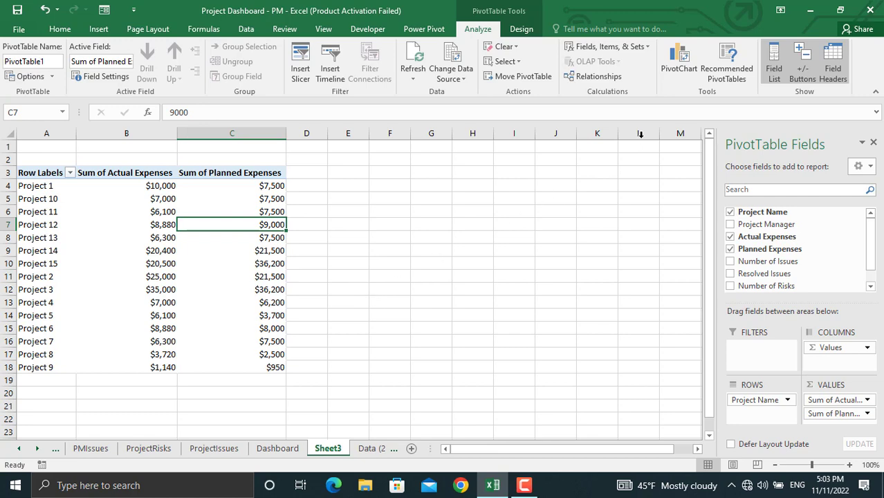
- Insert a clustered bar PivotChart of the expenses and hide its field buttons
left_click(679, 74)
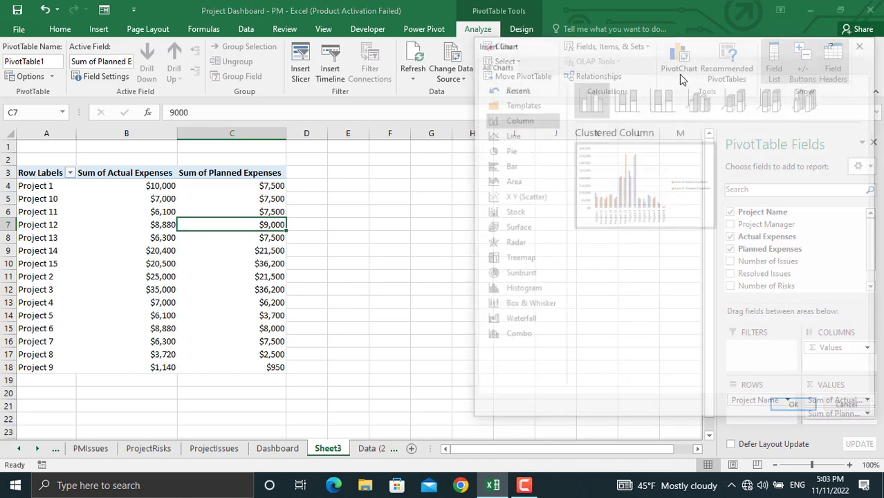
left_click(515, 166)
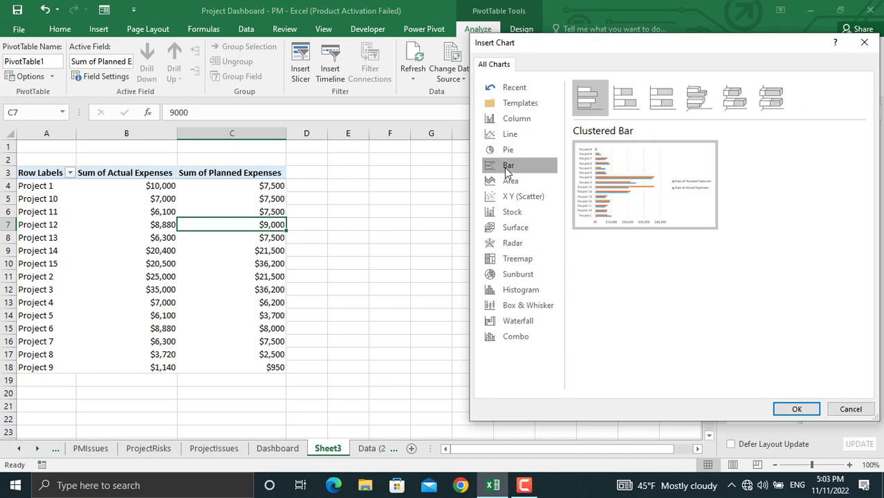
left_click(793, 409)
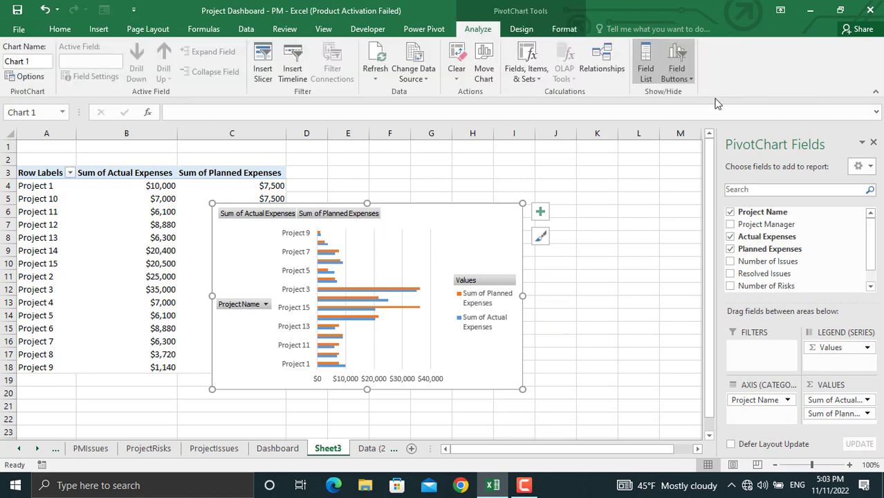
left_click(677, 57)
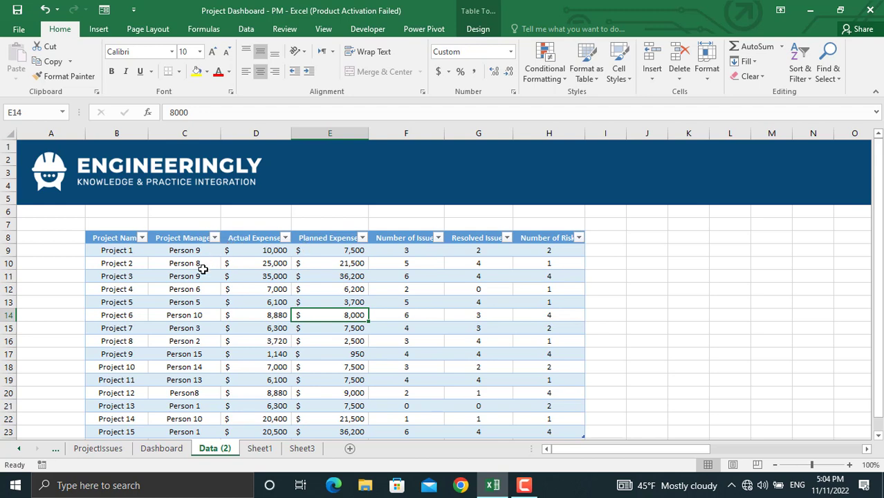
- Create a PivotTable on a new sheet summing Number of Issues and Resolved Issues per Project Manager
left_click(99, 29)
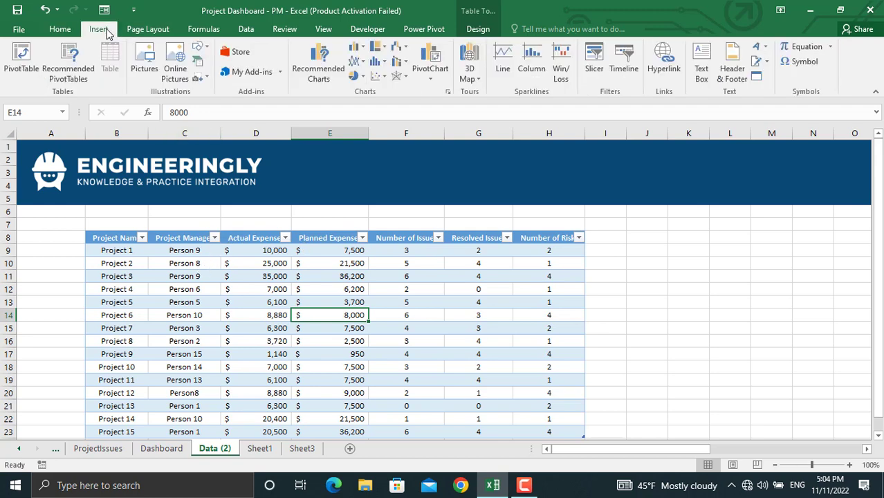
left_click(26, 56)
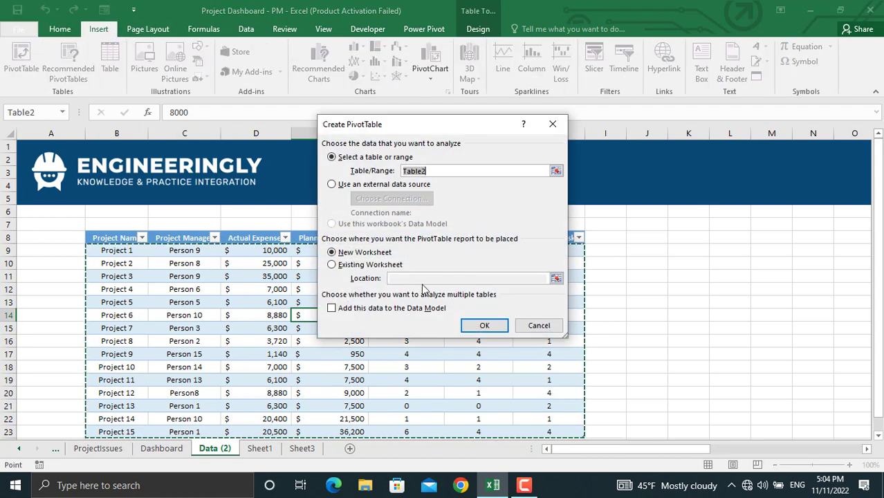
left_click(477, 325)
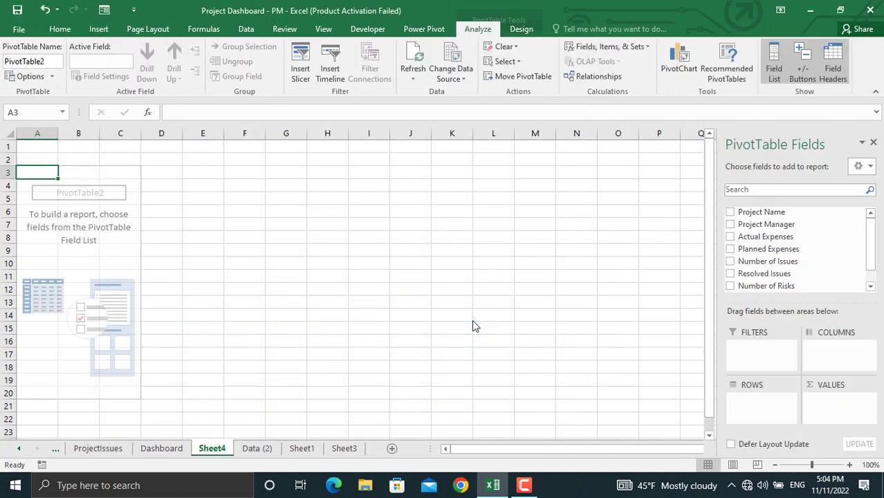
left_click(731, 224)
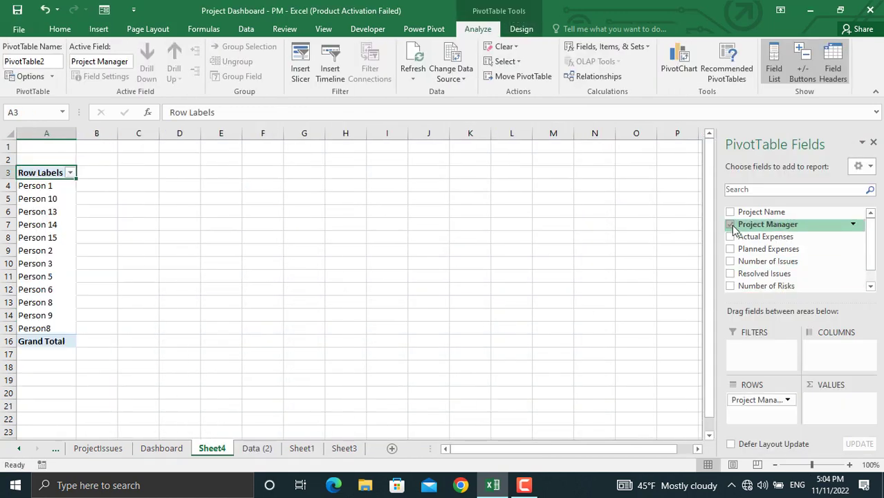
left_click(731, 262)
left_click(731, 274)
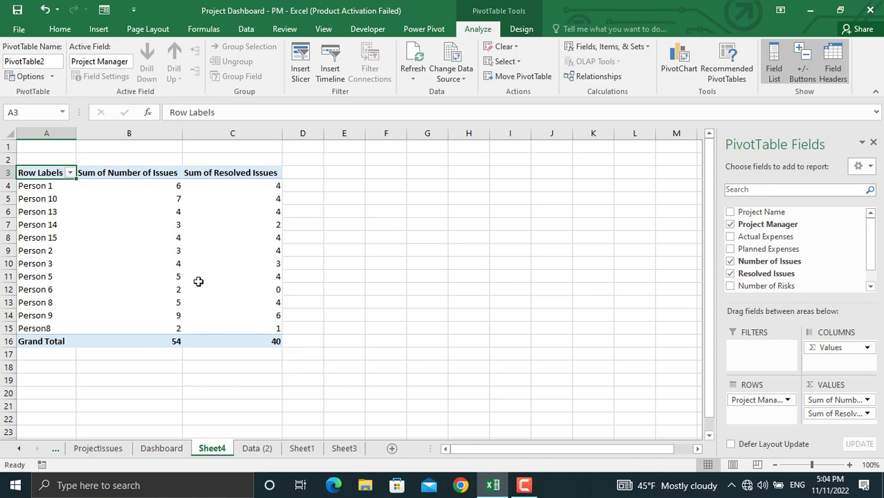
- Switch off both row and column grand totals in the PivotTable options
left_click(49, 78)
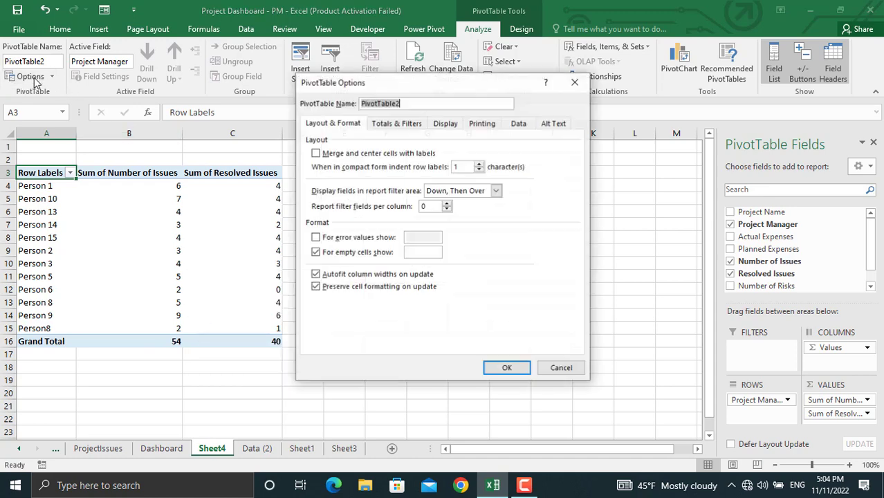
left_click(409, 126)
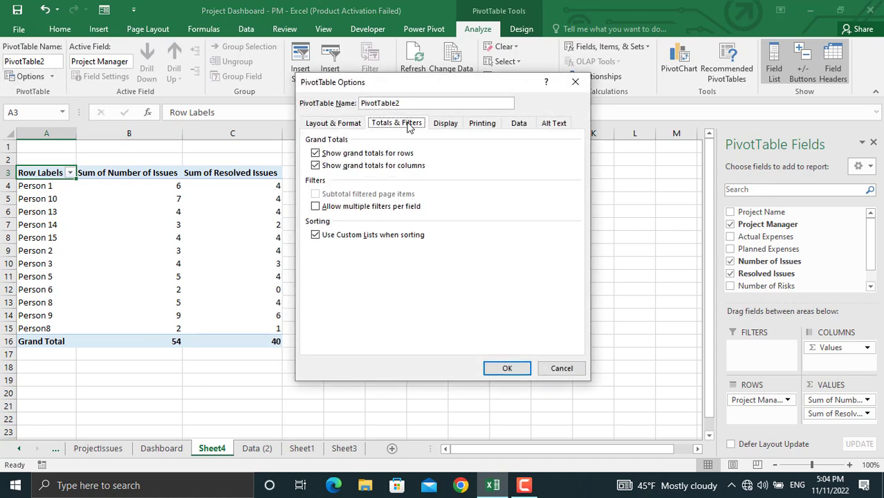
left_click(317, 155)
left_click(316, 166)
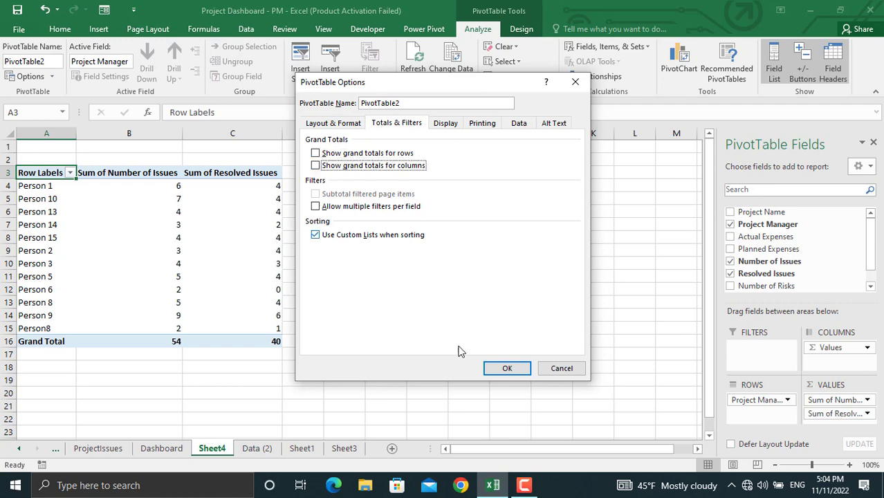
left_click(508, 369)
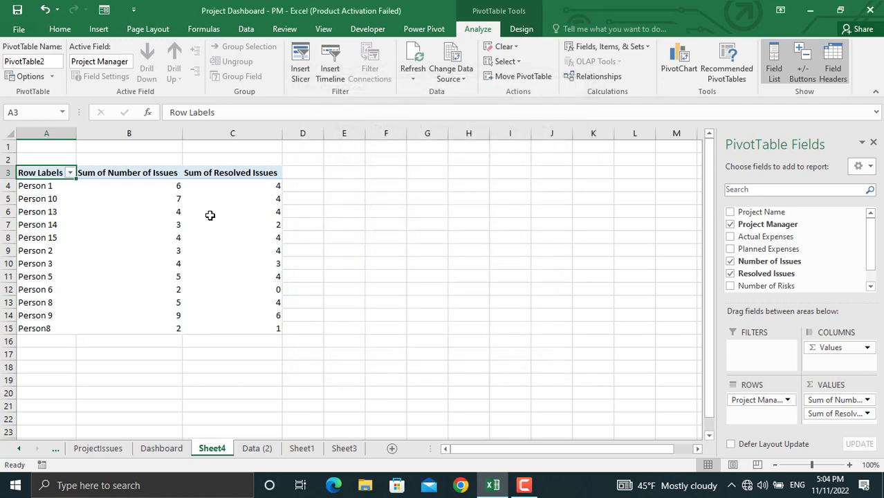
- Insert a line PivotChart of issues versus resolved issues and hide its field buttons
left_click(675, 75)
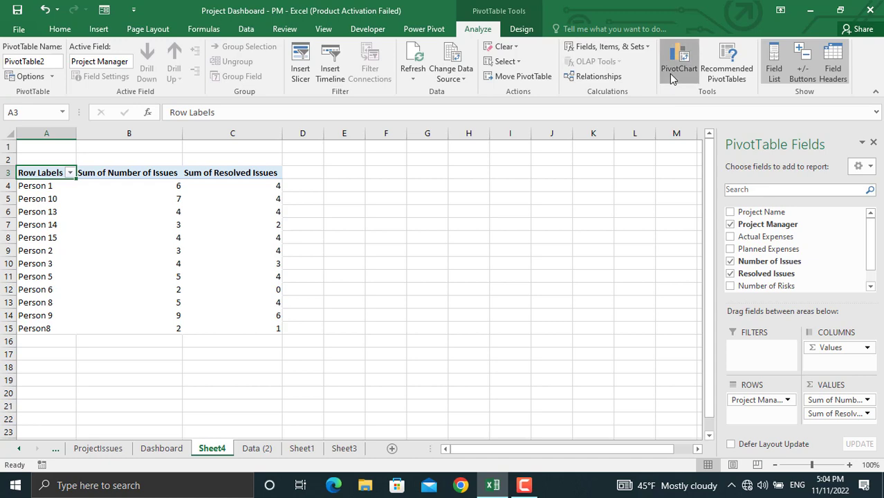
left_click(519, 136)
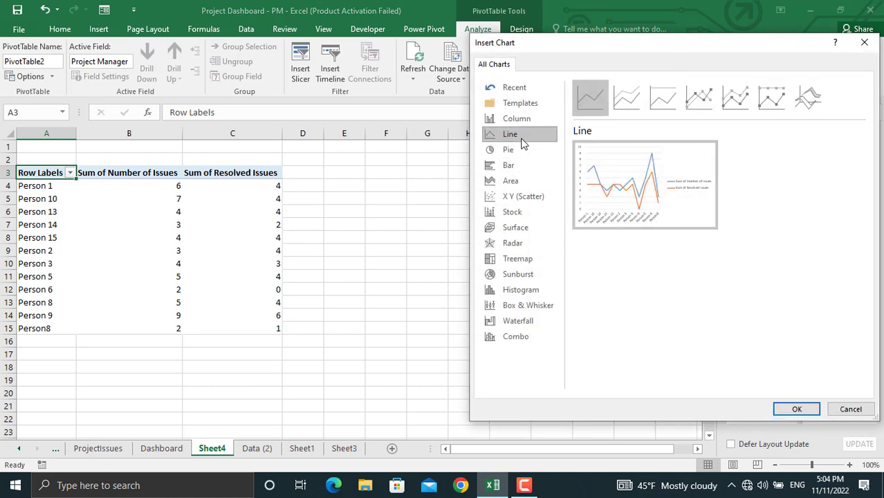
left_click(796, 410)
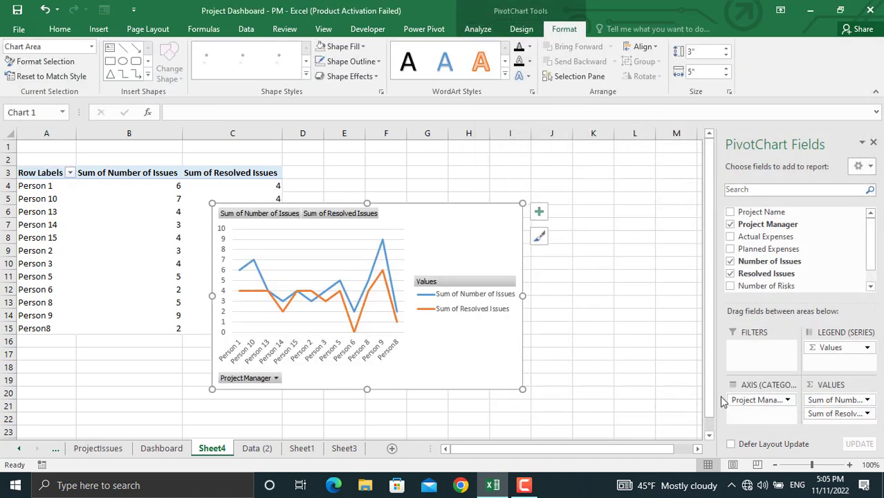
left_click(513, 10)
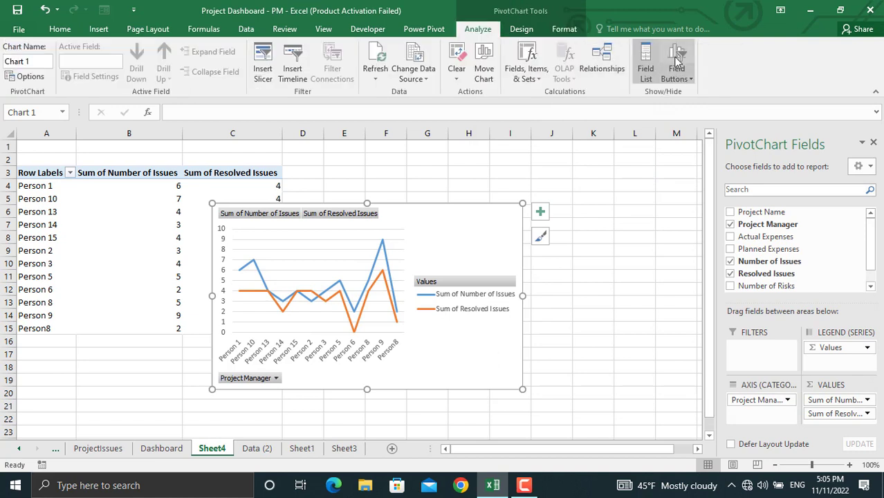
left_click(678, 61)
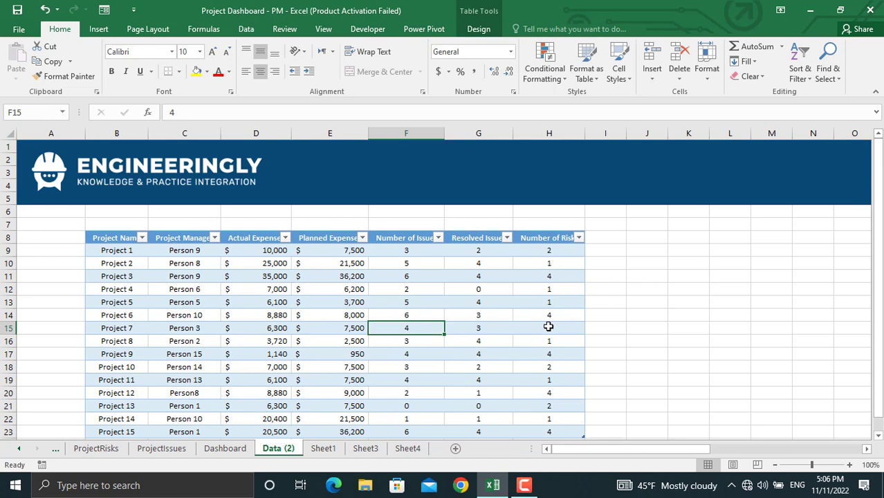
- Create a PivotTable on a new sheet summing Number of Risks per Project Name
left_click(98, 29)
left_click(25, 50)
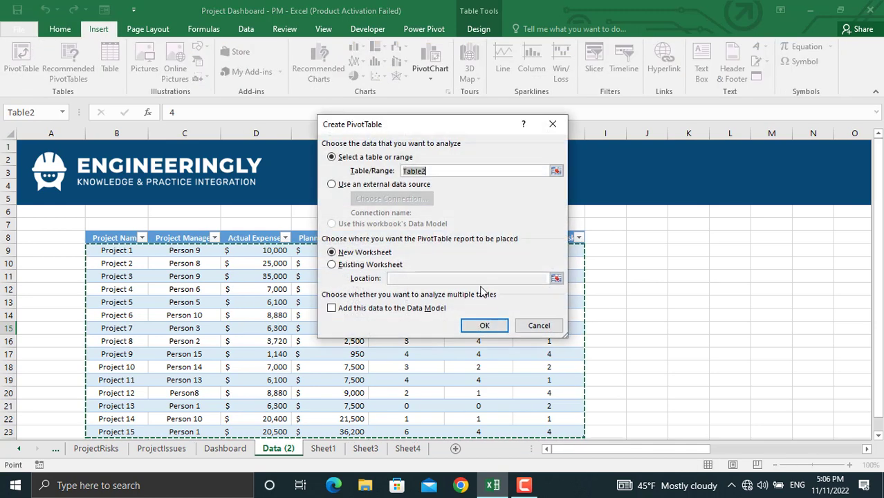
left_click(503, 333)
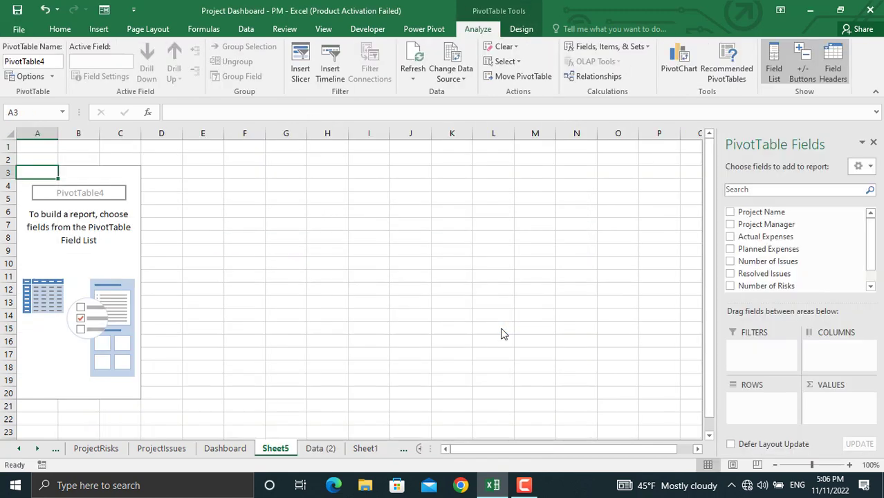
left_click(731, 212)
left_click(731, 286)
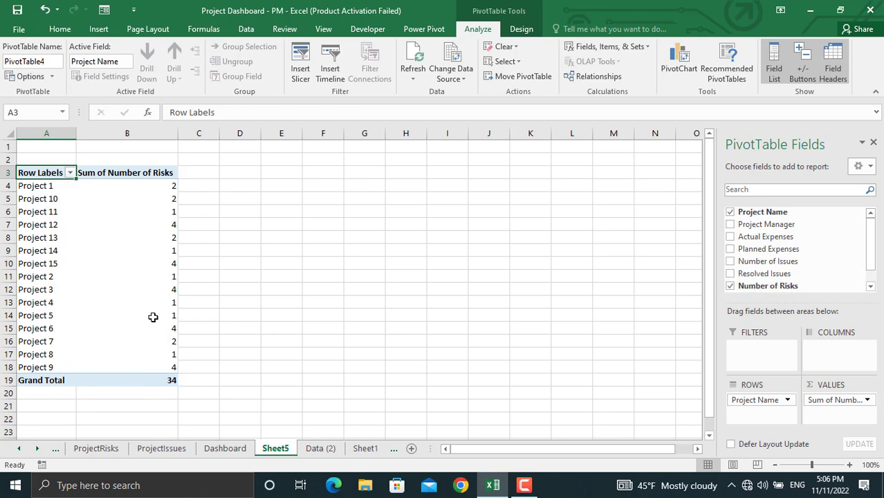
- Uncheck both grand total options in the risks PivotTable's Totals & Filters settings
left_click(28, 76)
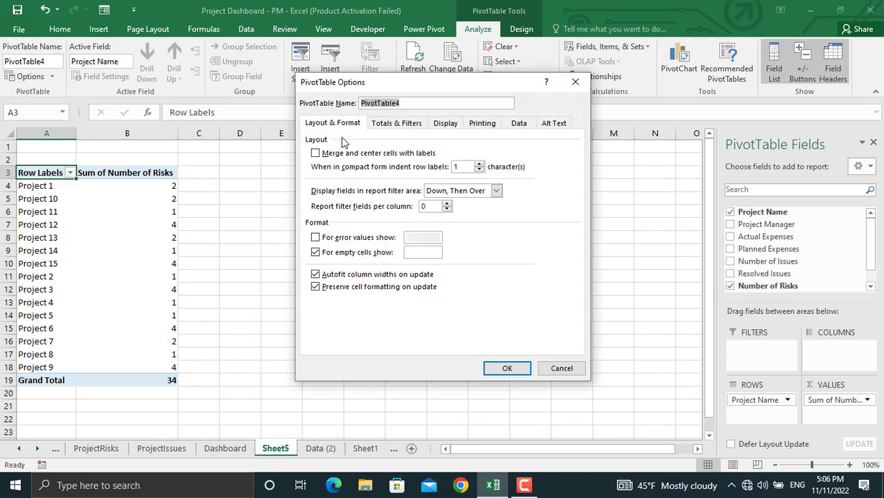
left_click(394, 125)
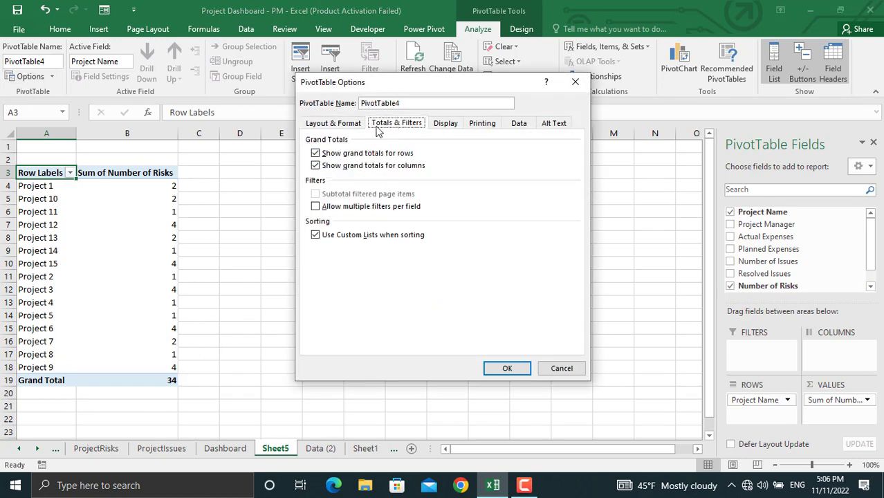
left_click(316, 153)
left_click(316, 166)
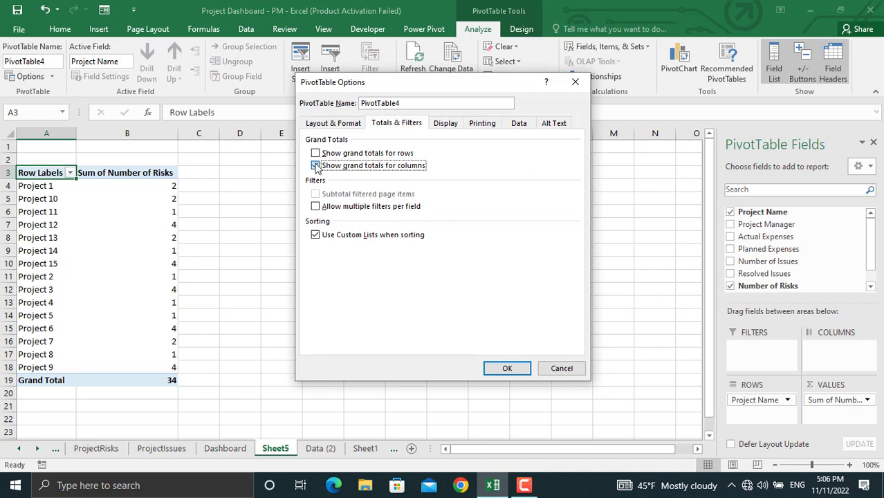
left_click(507, 368)
left_click(93, 266)
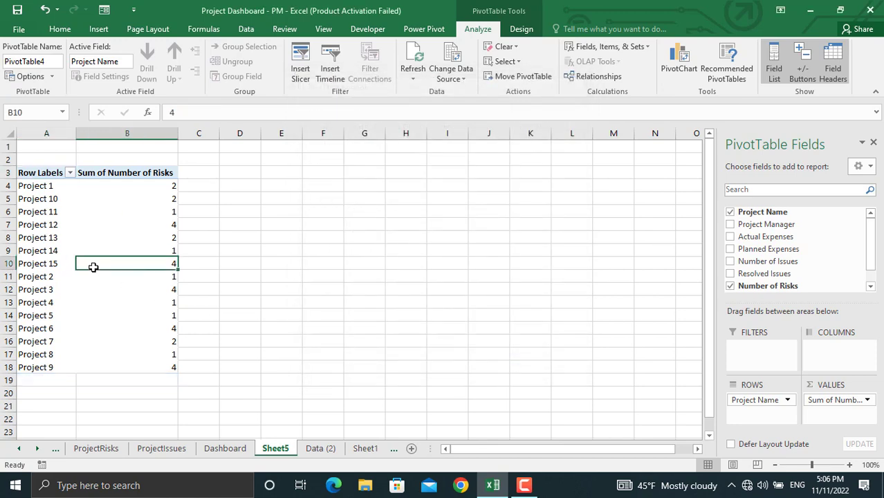
- Insert a doughnut PivotChart of risks per project, then go back to Data (2)
left_click(678, 66)
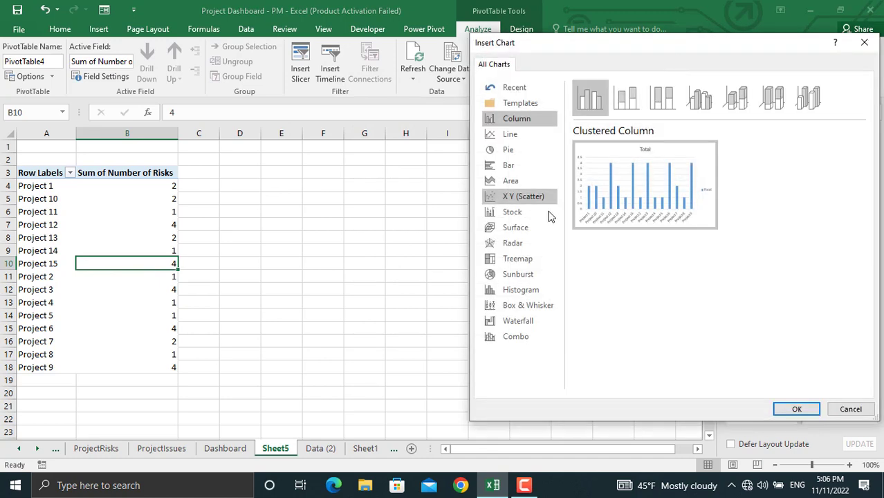
left_click(519, 149)
left_click(741, 100)
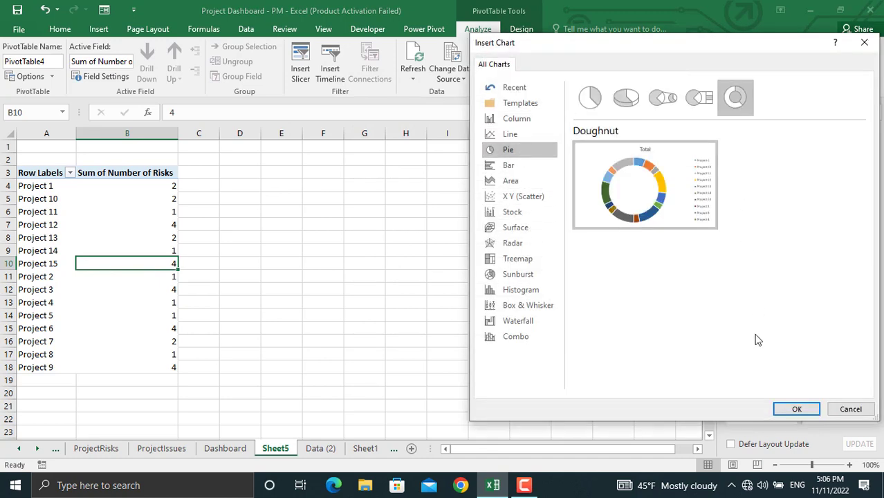
left_click(798, 410)
left_click(317, 449)
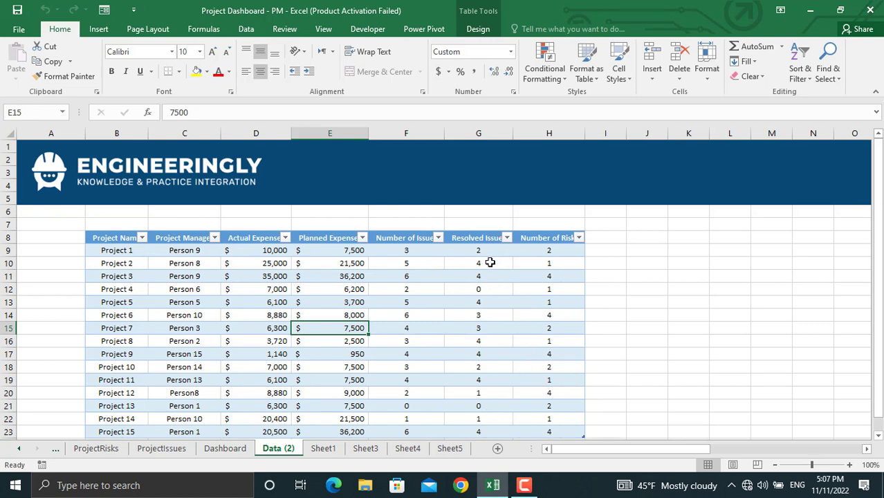
- Create a PivotTable on a new sheet summing Number of Issues and Resolved Issues per Project Name
left_click(99, 28)
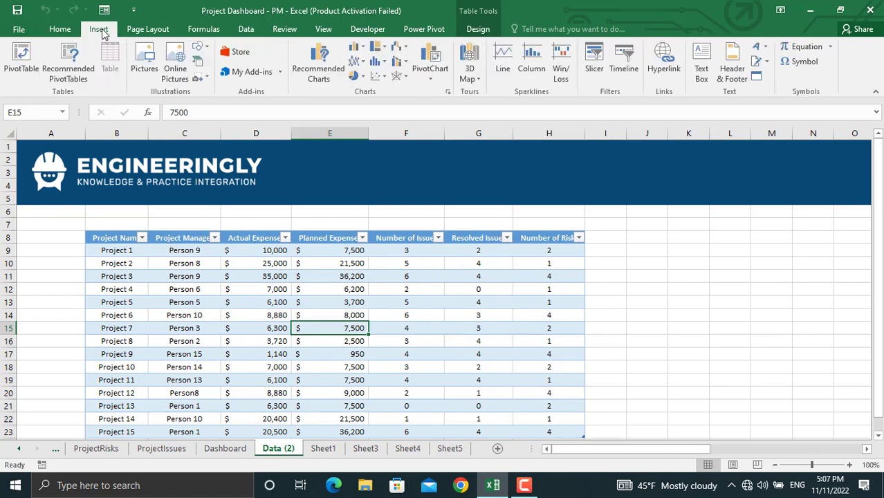
left_click(22, 59)
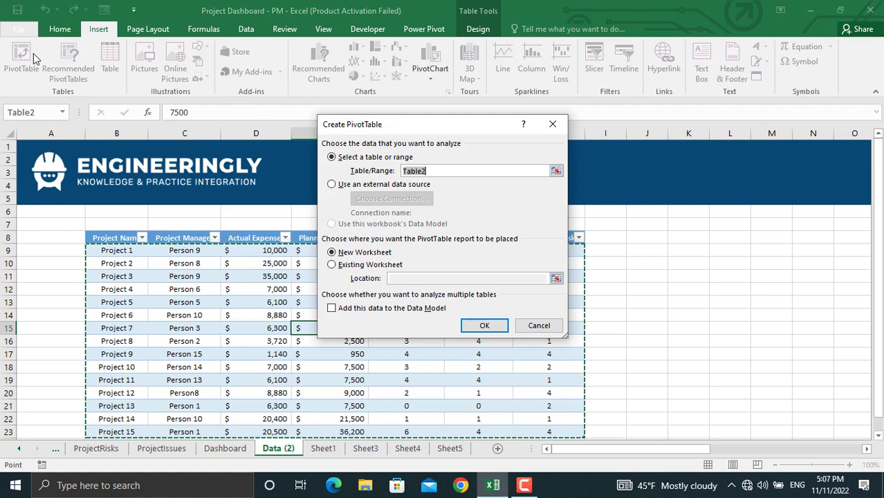
left_click(482, 326)
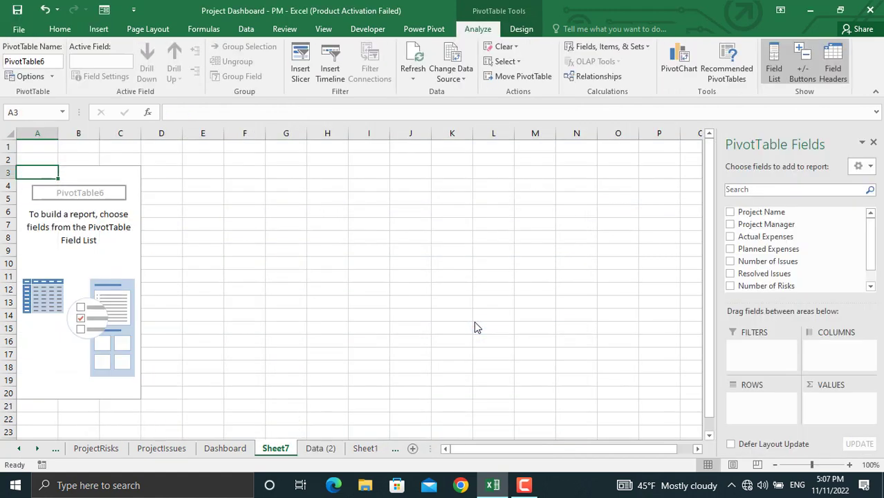
left_click(730, 211)
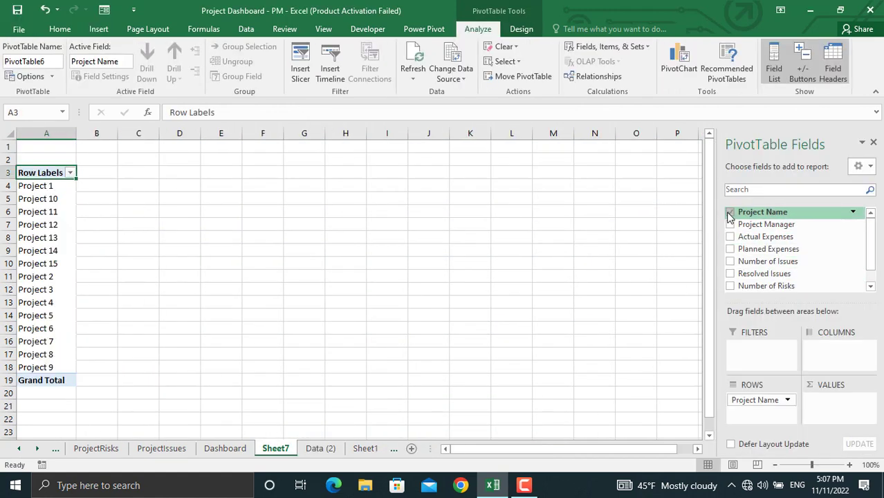
left_click(730, 262)
left_click(730, 274)
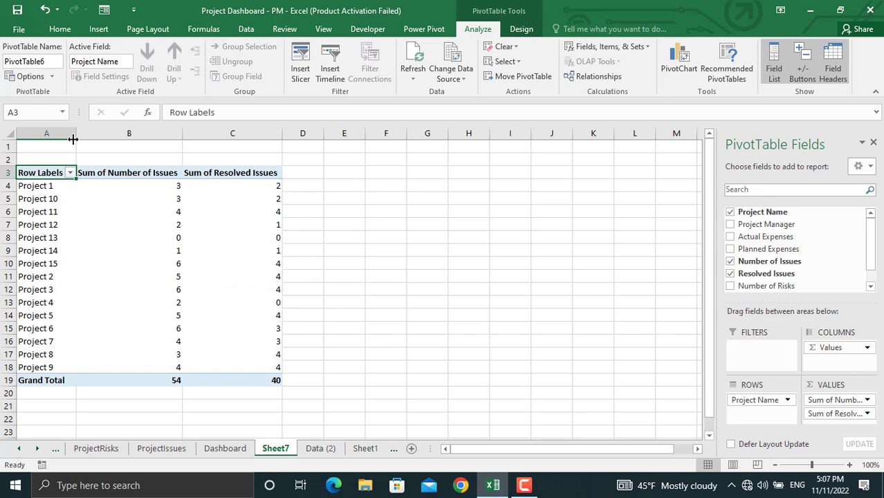
- Remove both row and column grand totals via the PivotTable options
left_click(31, 77)
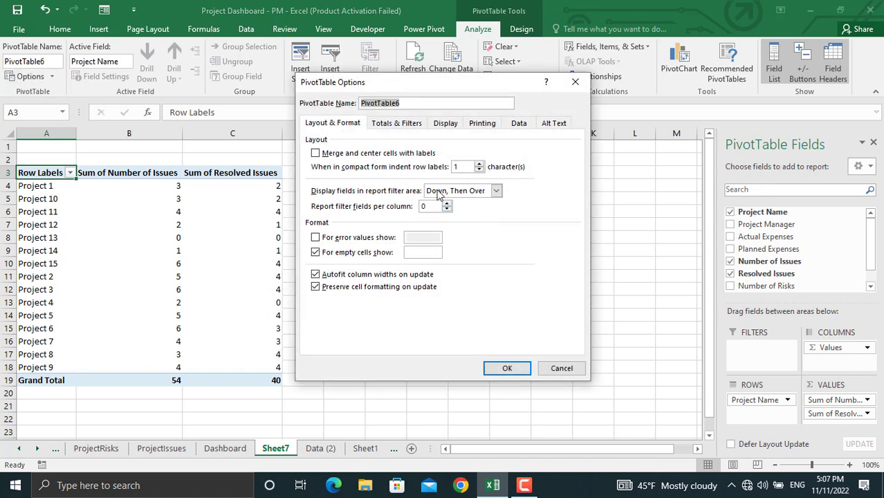
left_click(378, 124)
left_click(325, 153)
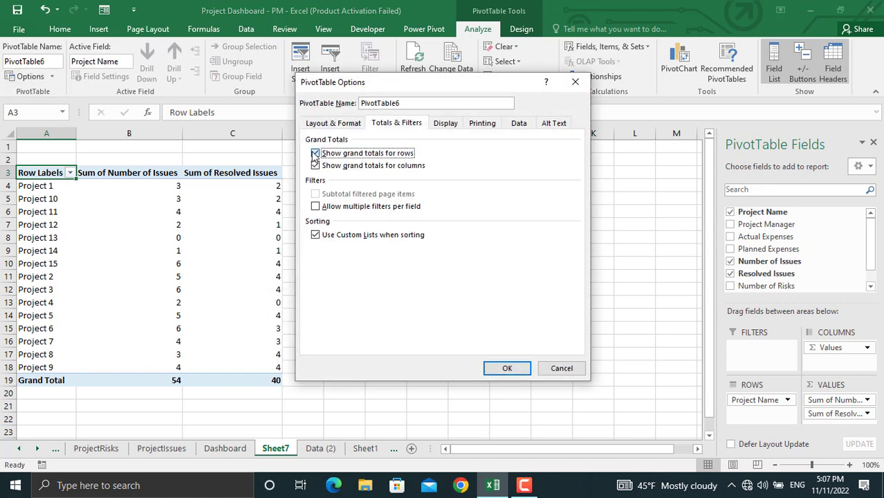
left_click(316, 166)
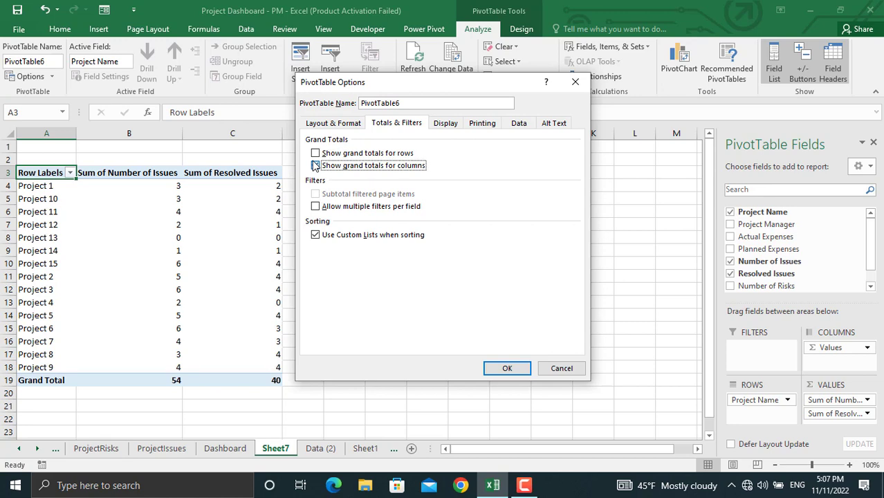
left_click(506, 369)
- Insert an Area PivotChart from the issues pivot, then go back to Sheet3's expenses chart
left_click(225, 235)
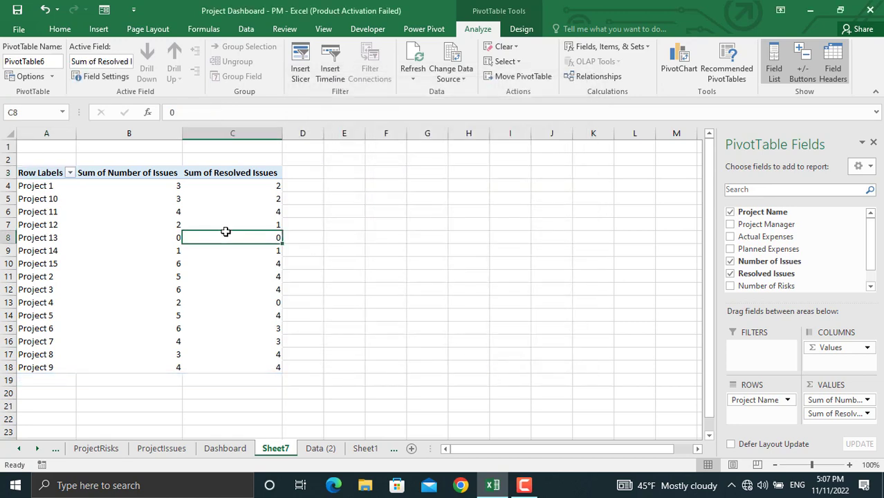
left_click(679, 64)
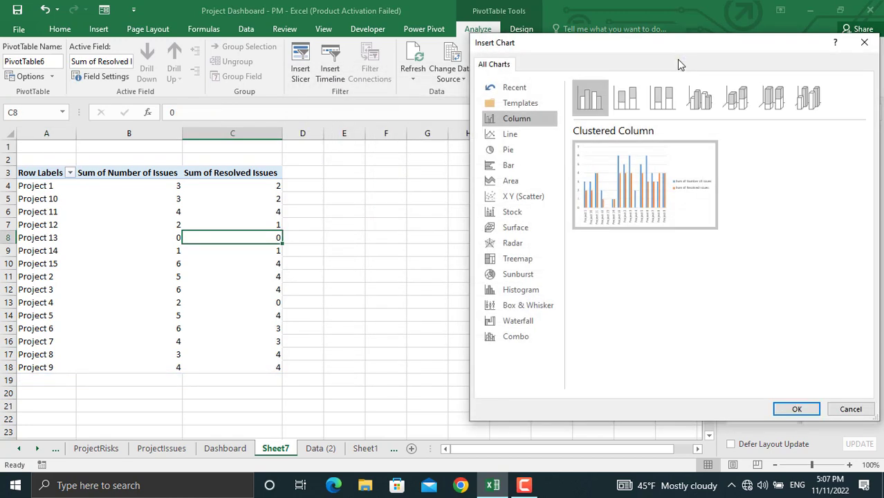
left_click(510, 184)
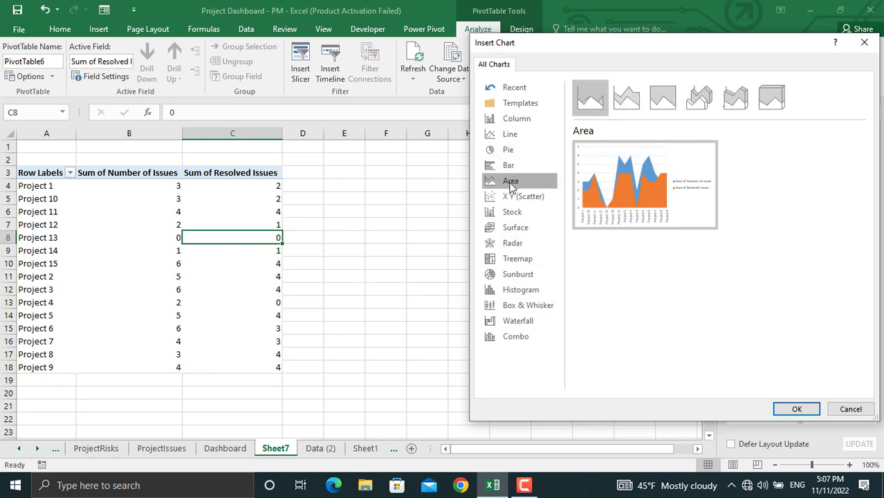
left_click(793, 409)
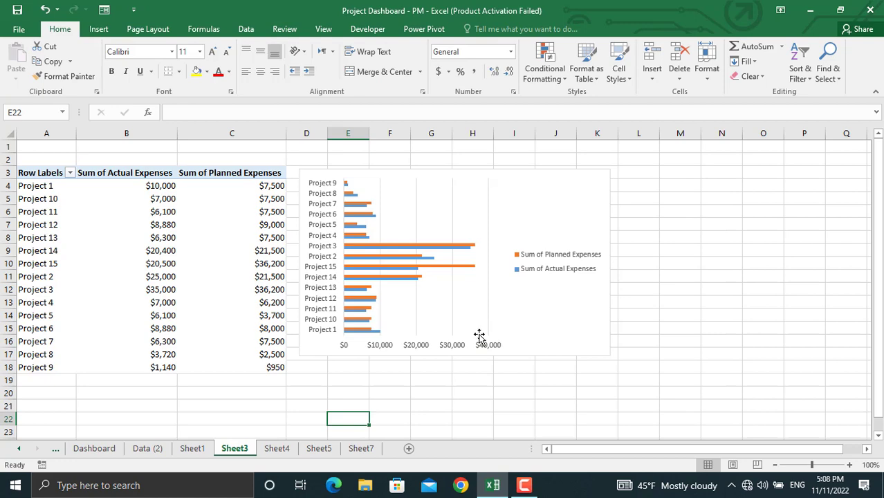
left_click(194, 450)
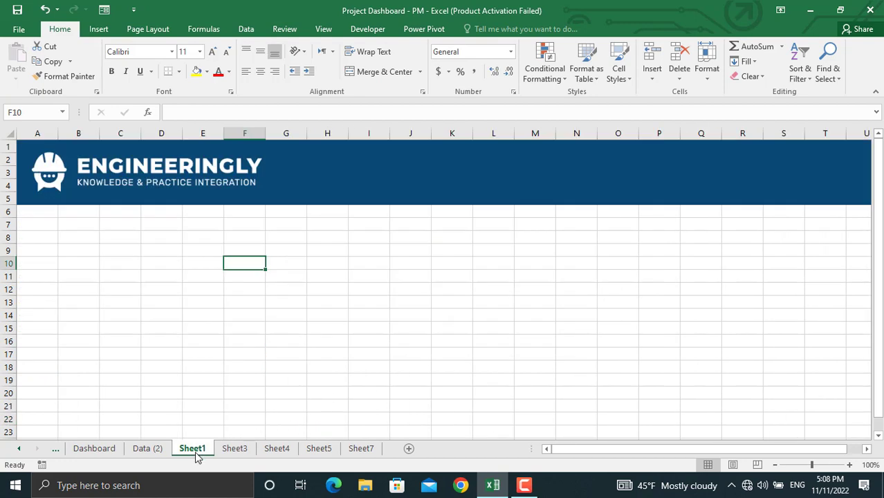
left_click(236, 451)
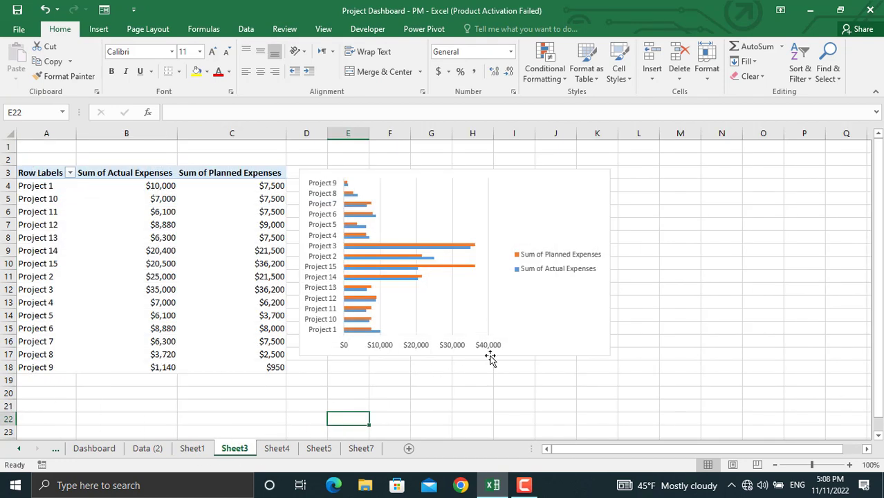
- Paste the expenses bar chart from Sheet3 onto the Sheet1 dashboard
left_click(543, 353)
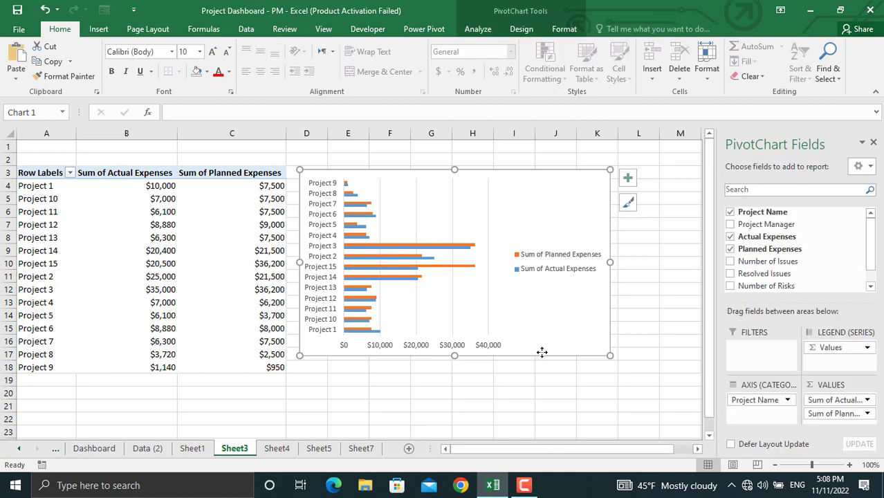
left_click(195, 449)
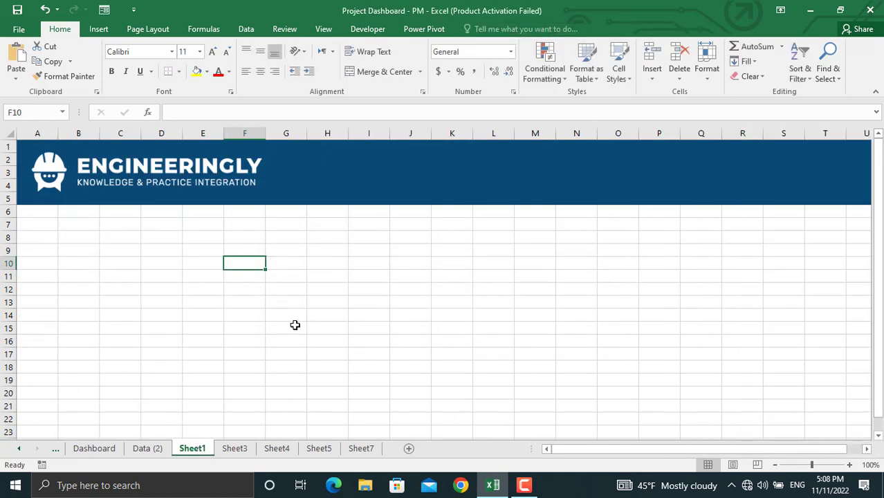
key("ctrl+v")
left_click(619, 233)
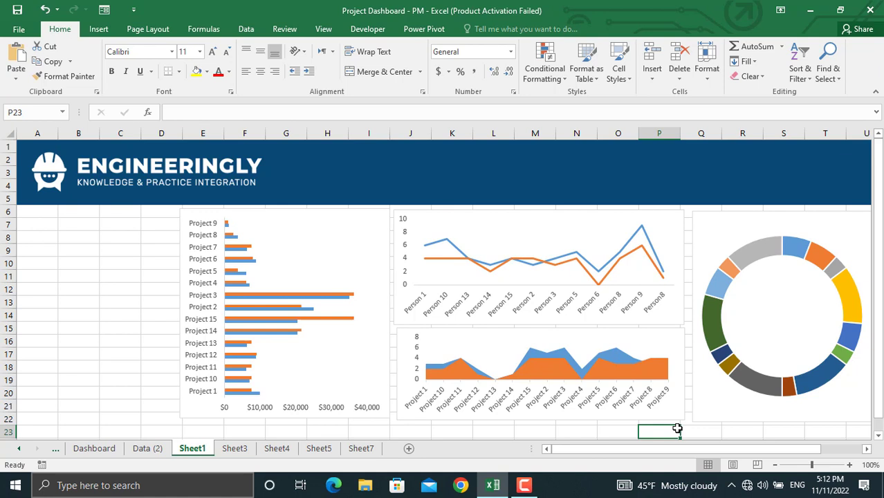
- Add Project Name and Project Manager slicers to the dashboard bar chart, filtered to Project 1
left_click(356, 257)
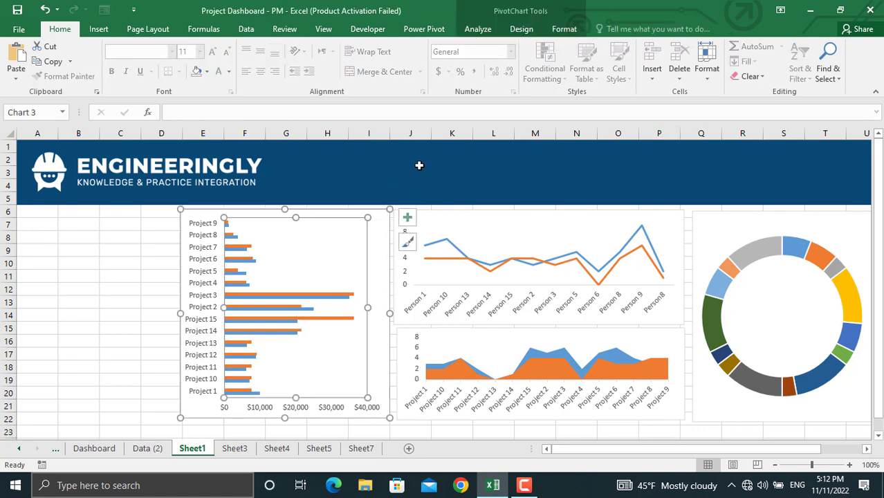
left_click(531, 13)
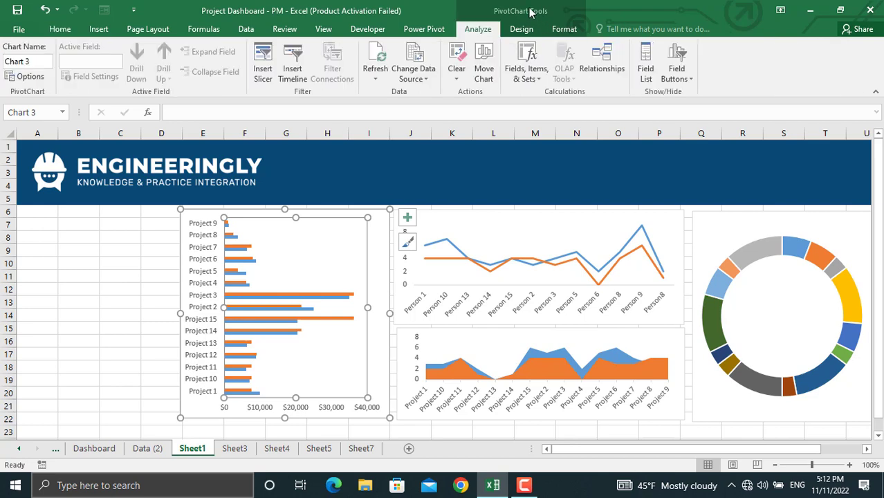
left_click(262, 65)
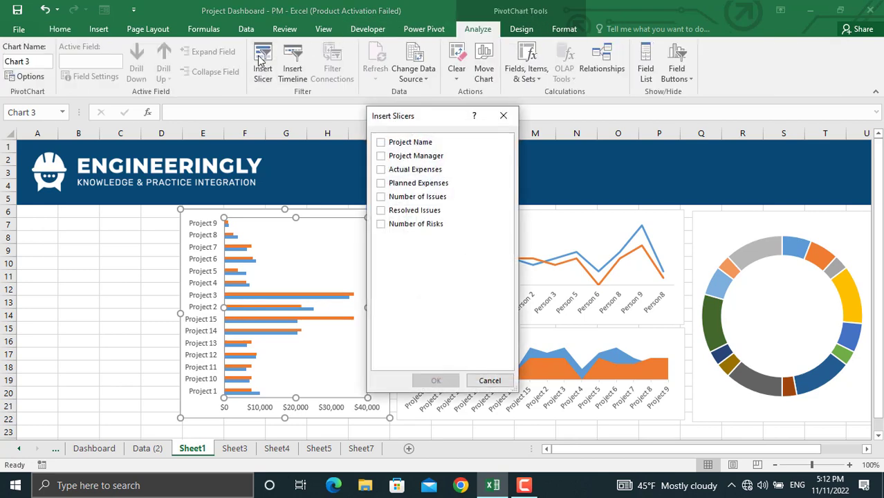
left_click(381, 145)
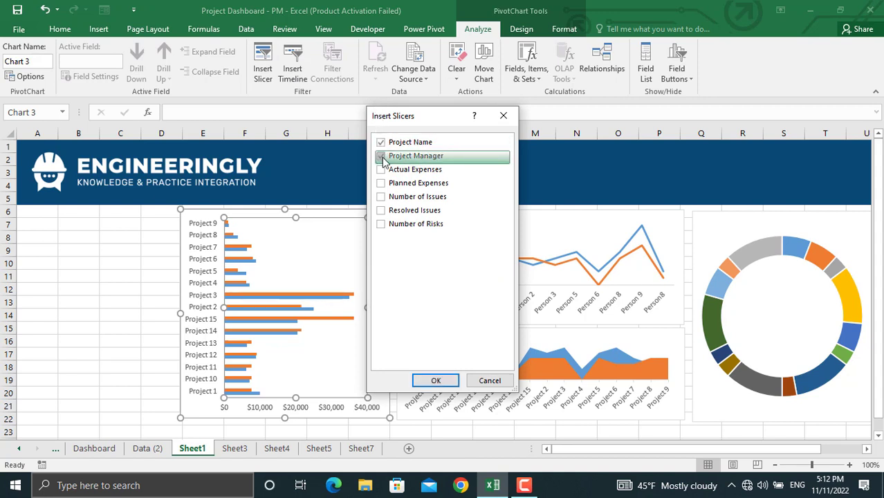
left_click(383, 158)
left_click(427, 381)
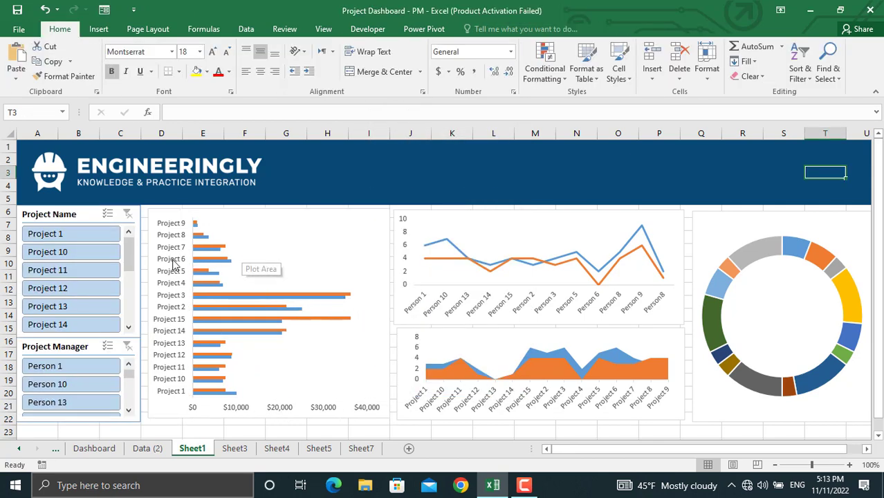
left_click(78, 233)
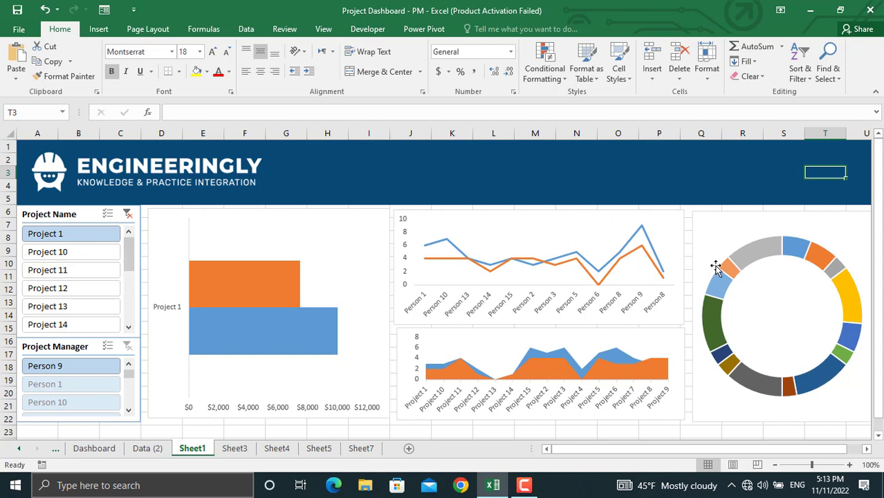
left_click(139, 287)
- Connect the Project Name slicer to PivotTable2, PivotTable4 and PivotTable6
left_click(479, 29)
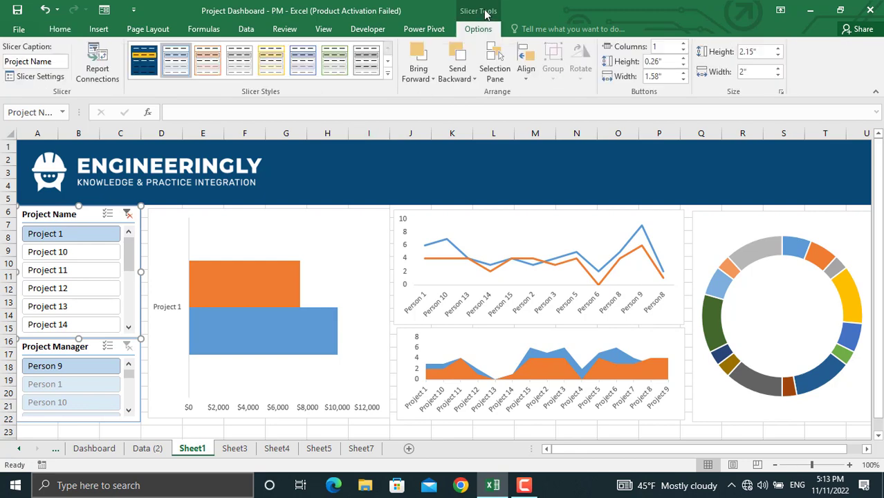
left_click(103, 76)
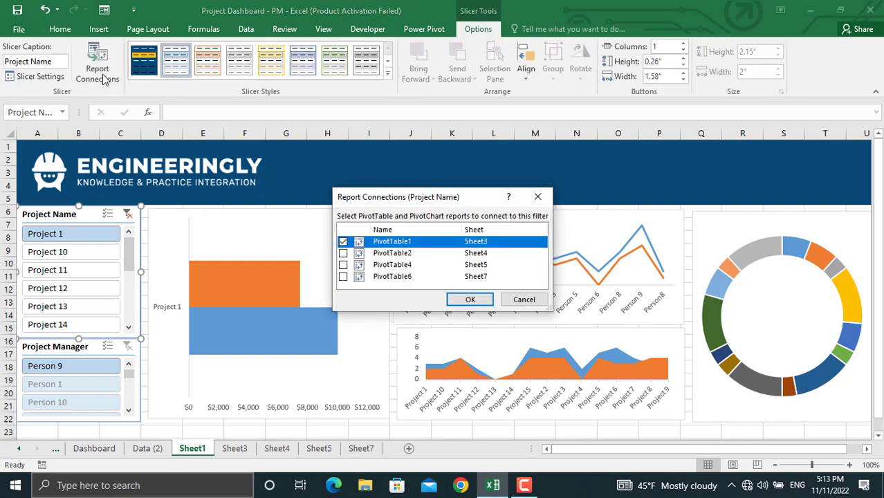
left_click(344, 254)
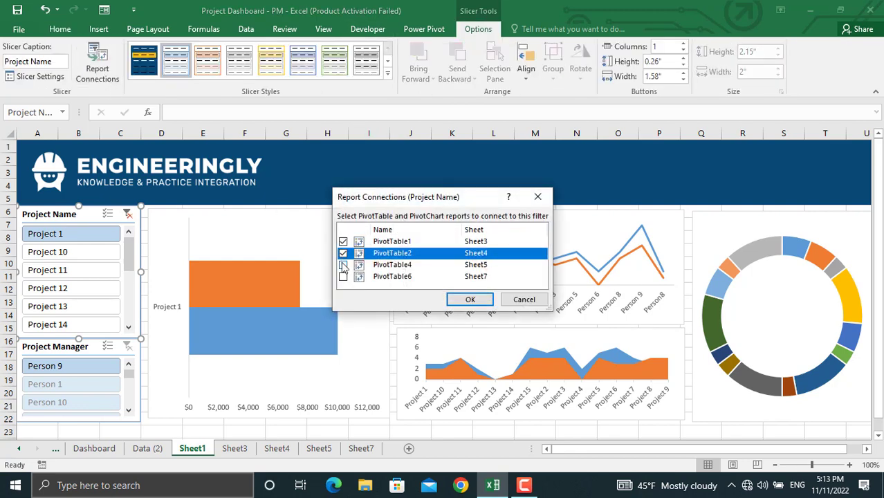
left_click(343, 265)
left_click(344, 277)
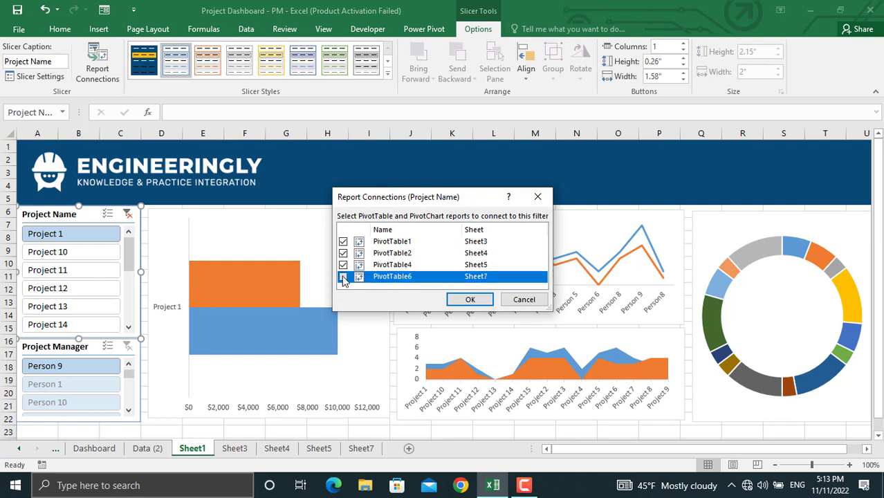
left_click(470, 302)
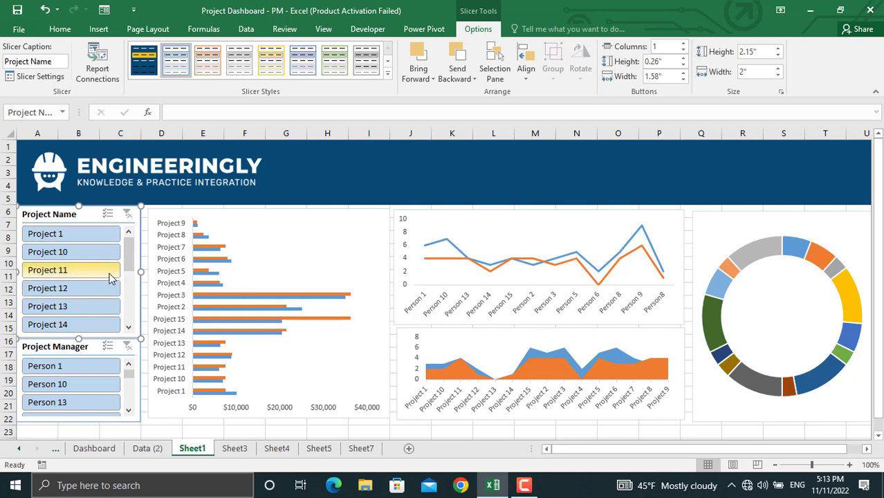
- Test the linked charts by excluding Projects 1, 10 and 11, then clear the Project Name filter
left_click(101, 238, "ctrl")
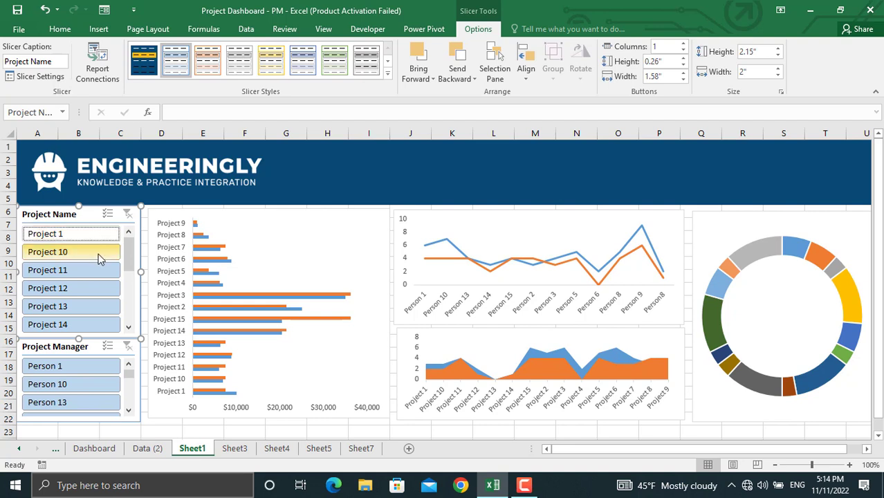
left_click(98, 253, "ctrl")
left_click(99, 272, "ctrl")
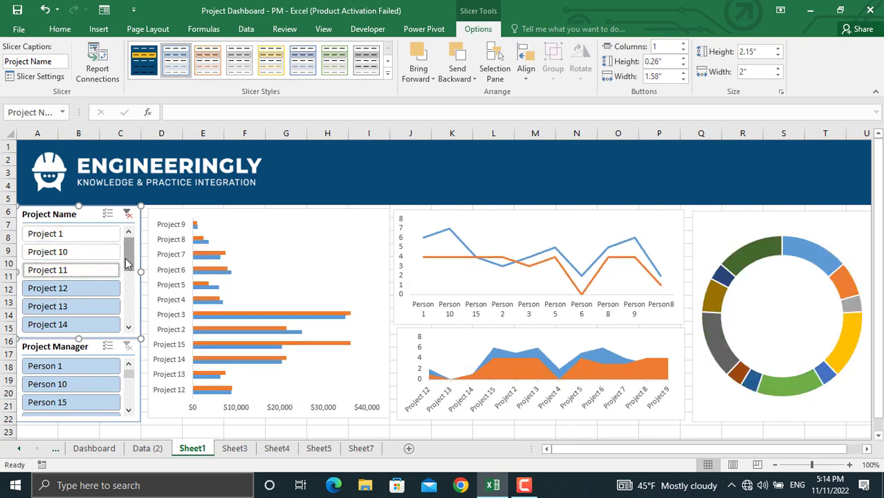
left_click_drag(125, 263, 132, 293)
key("alt+c")
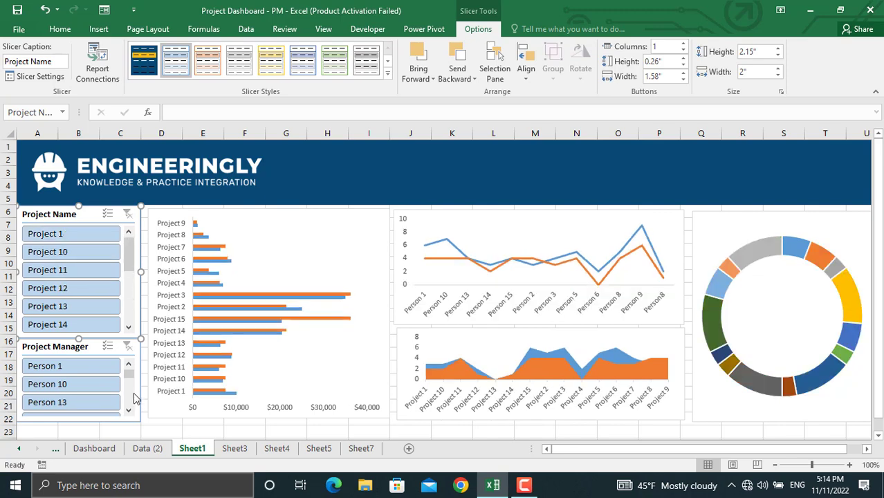
left_click(139, 388)
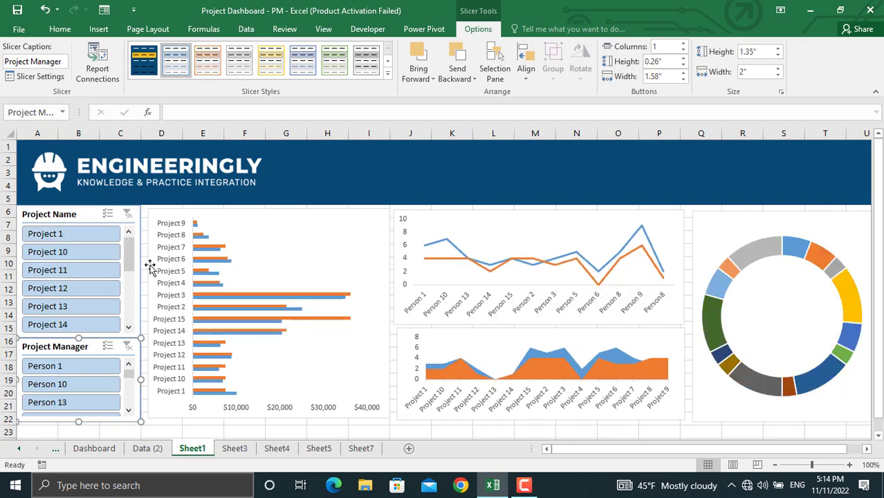
- Link the Project Manager slicer to PivotTable2, 4 and 6, then filter to Person 1
left_click(97, 69)
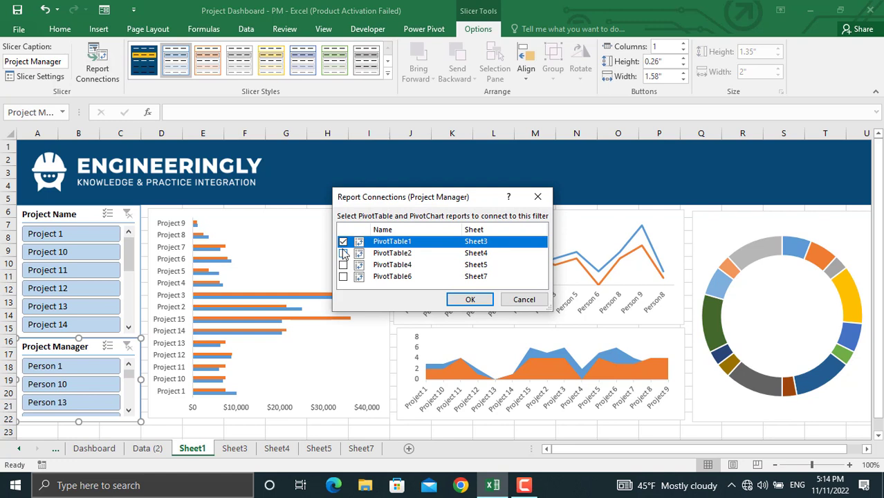
left_click(344, 254)
left_click(343, 265)
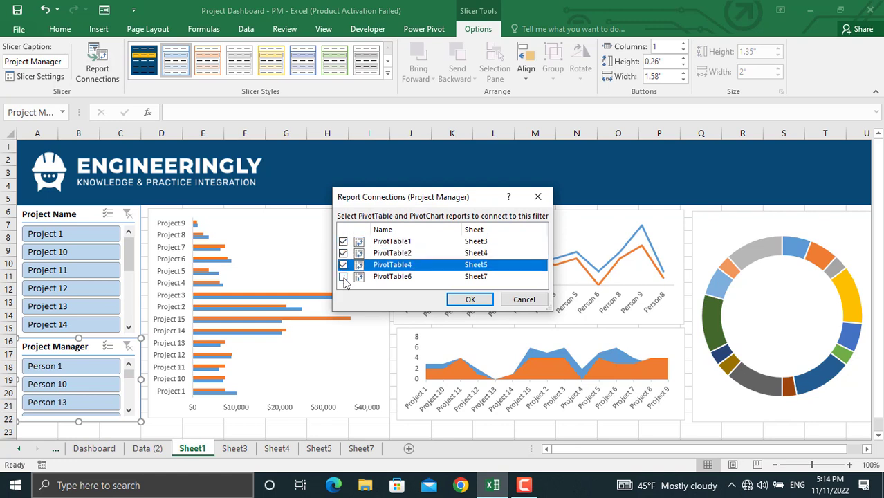
left_click(344, 277)
left_click(468, 299)
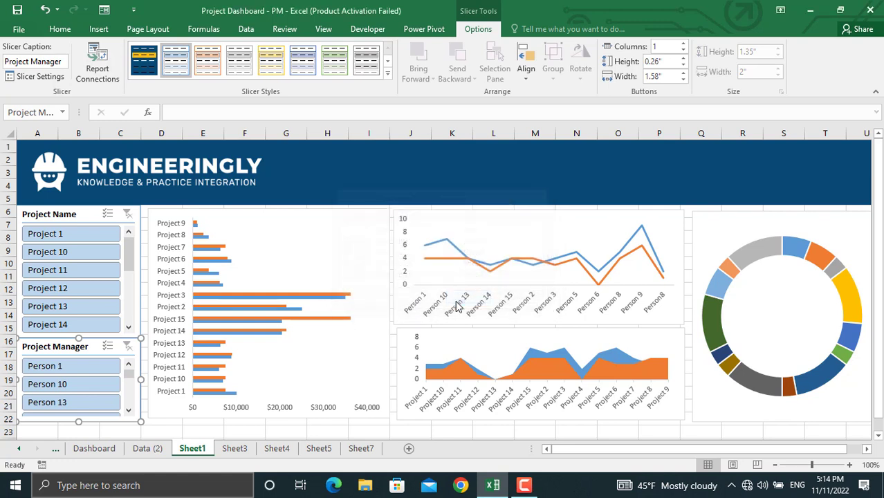
left_click(47, 370)
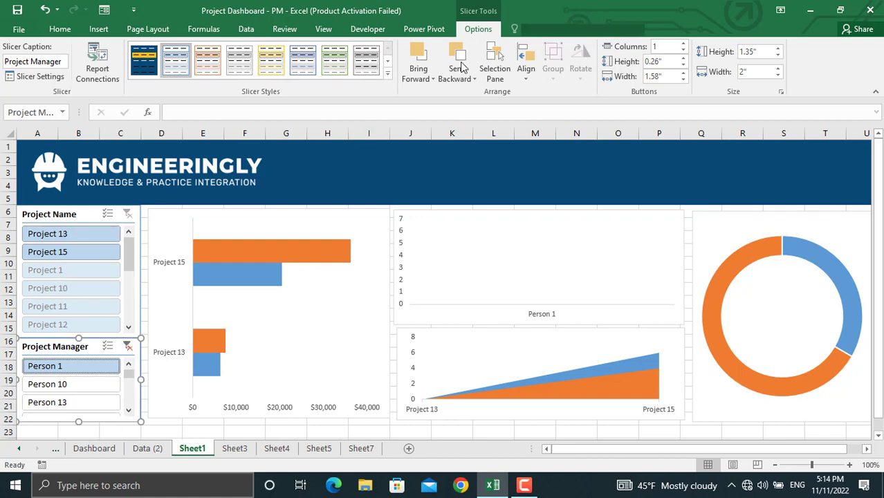
left_click(387, 73)
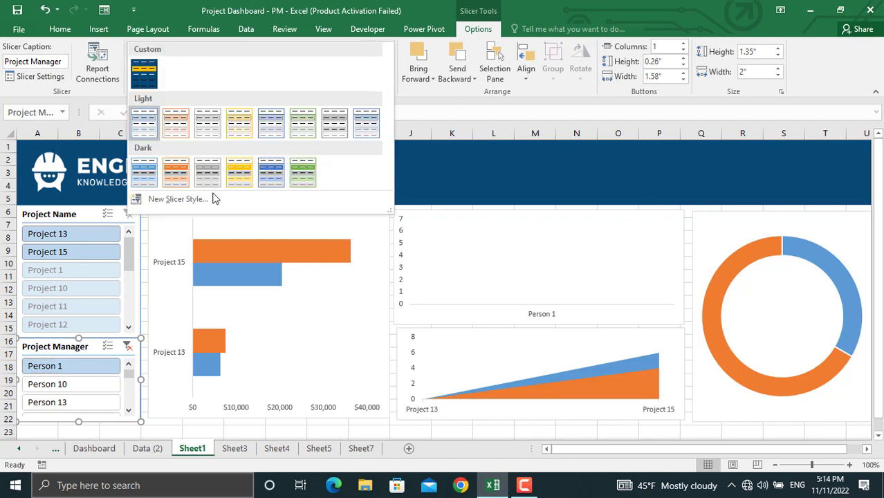
- Create Slicer Style 2 with a dark blue-grey fill on the Whole Slicer element
left_click(188, 198)
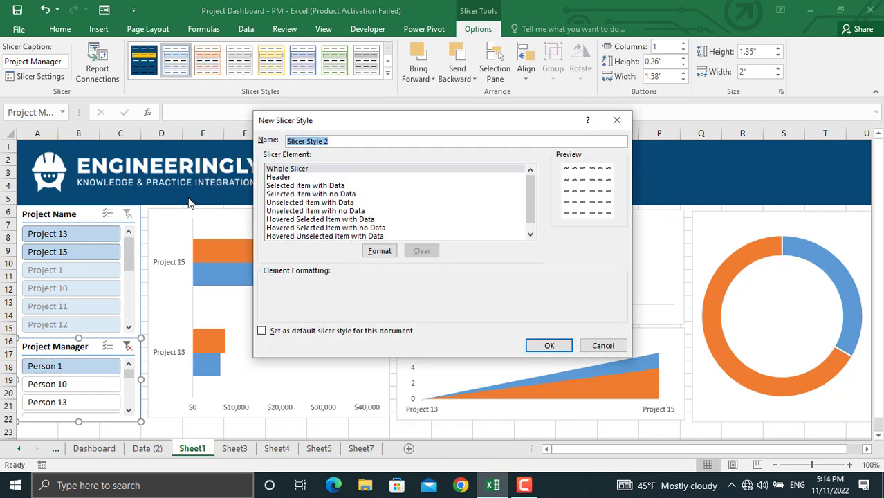
left_click(378, 252)
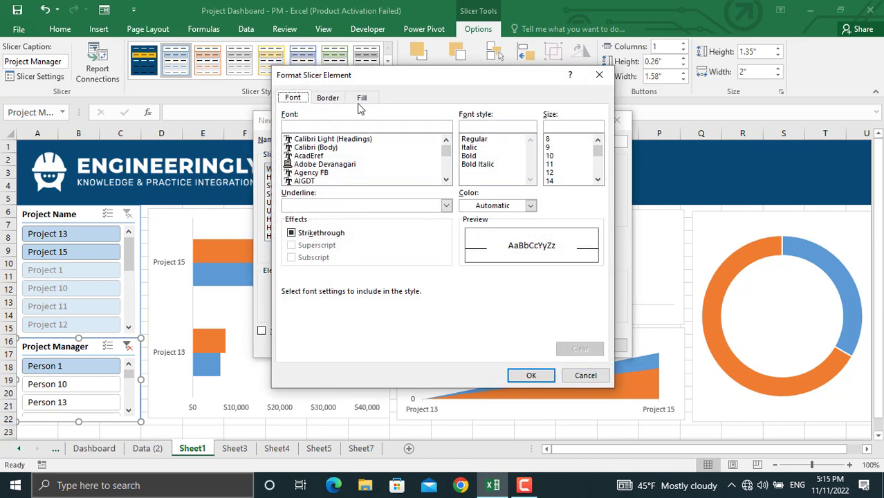
left_click(362, 98)
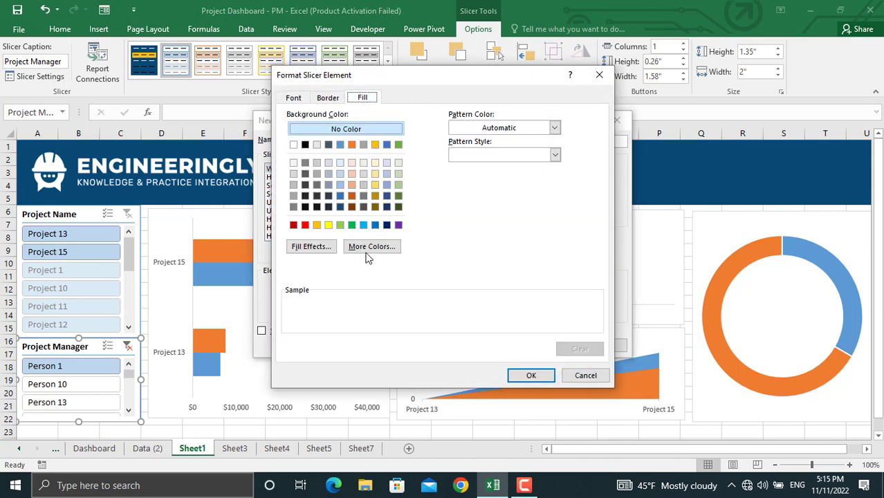
left_click(329, 144)
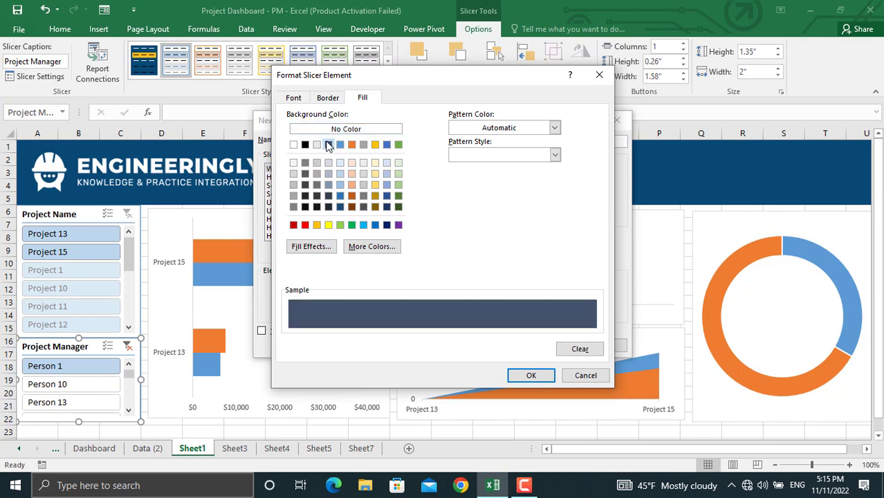
left_click(529, 376)
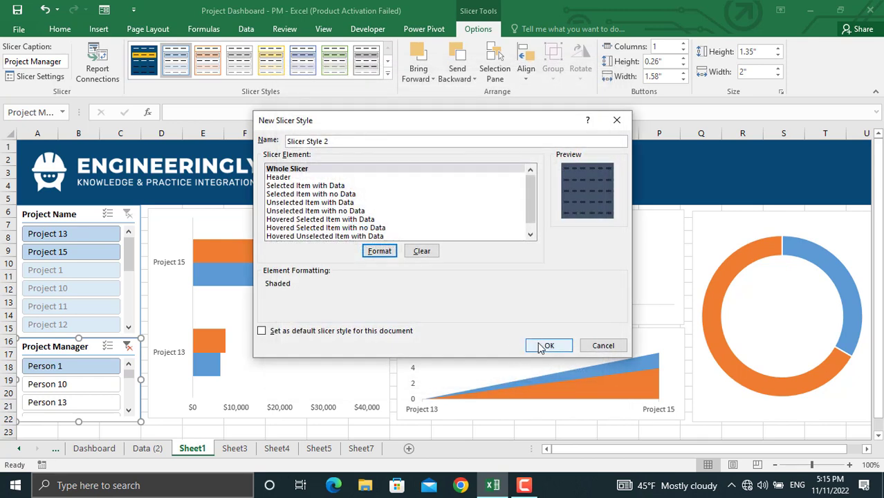
left_click(544, 347)
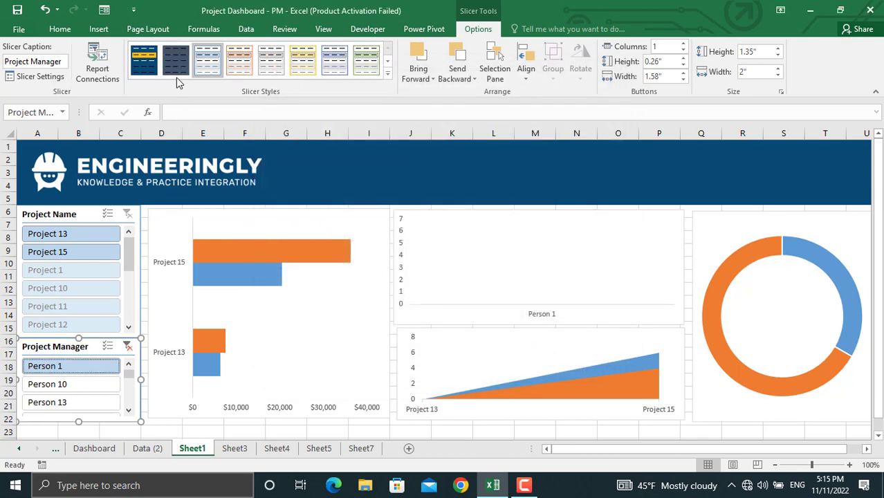
- Apply the blue style with orange selections to both slicers, then clear the Project Manager filter
left_click(176, 63)
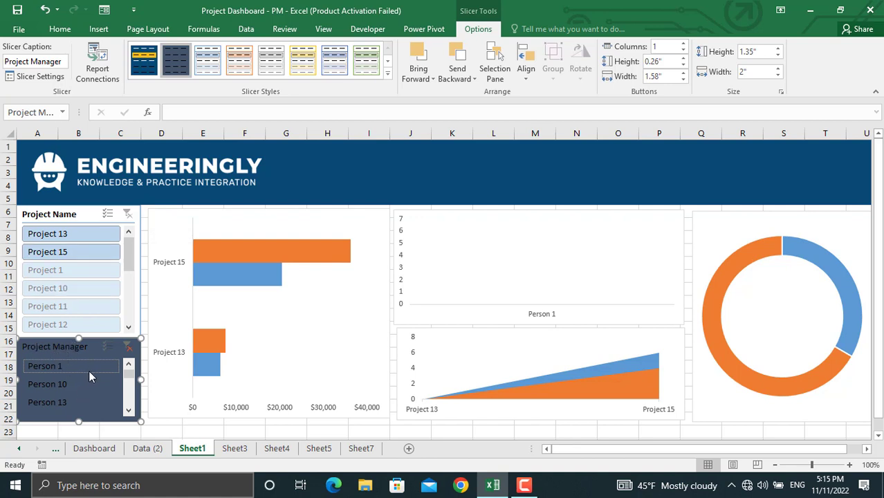
left_click(146, 72)
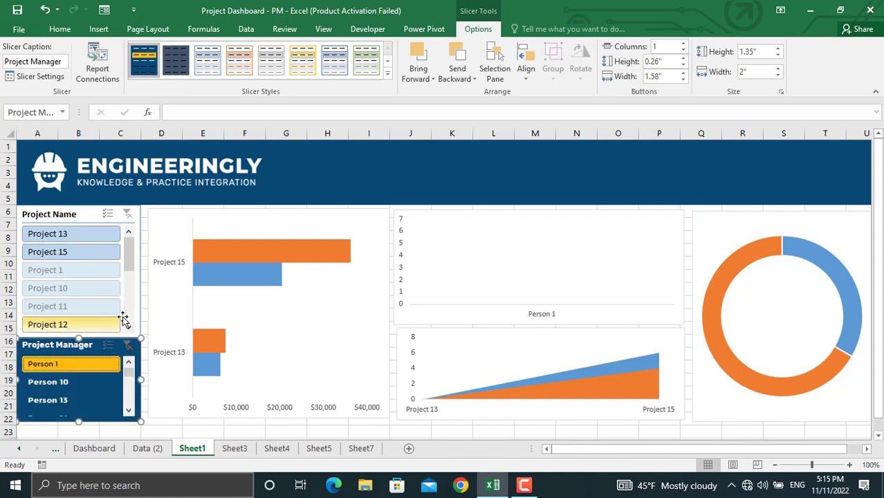
left_click(138, 303)
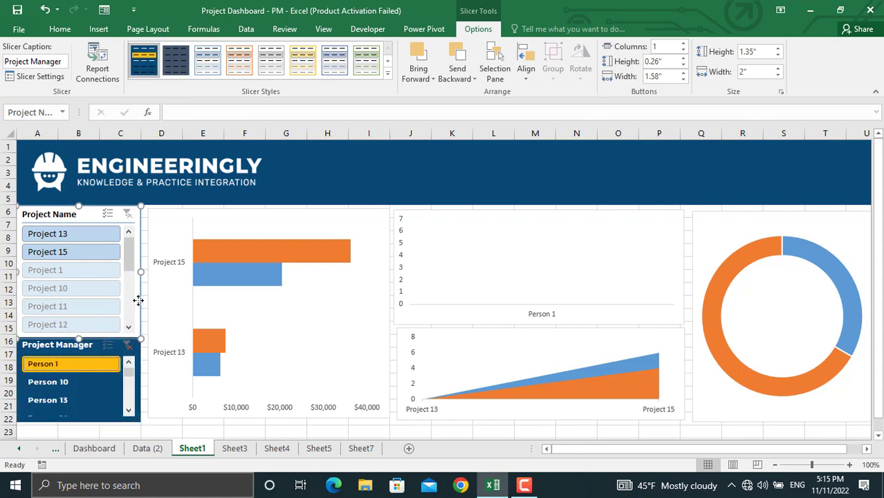
left_click(152, 67)
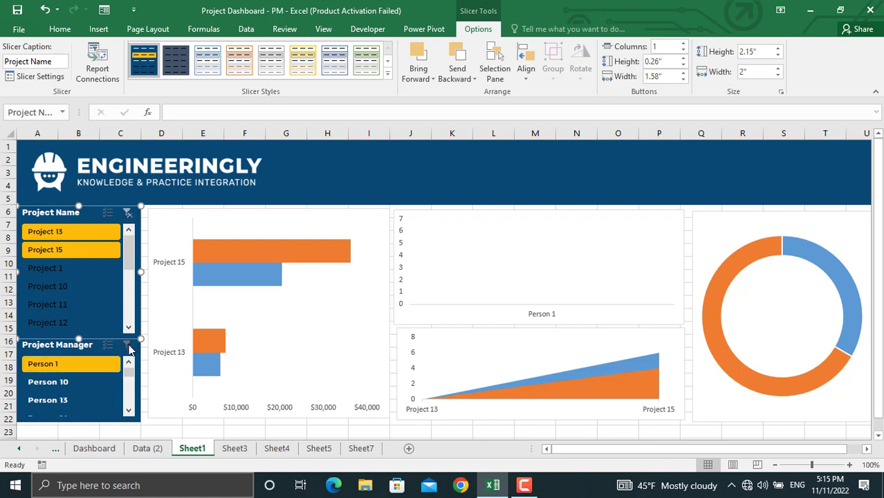
left_click(128, 345)
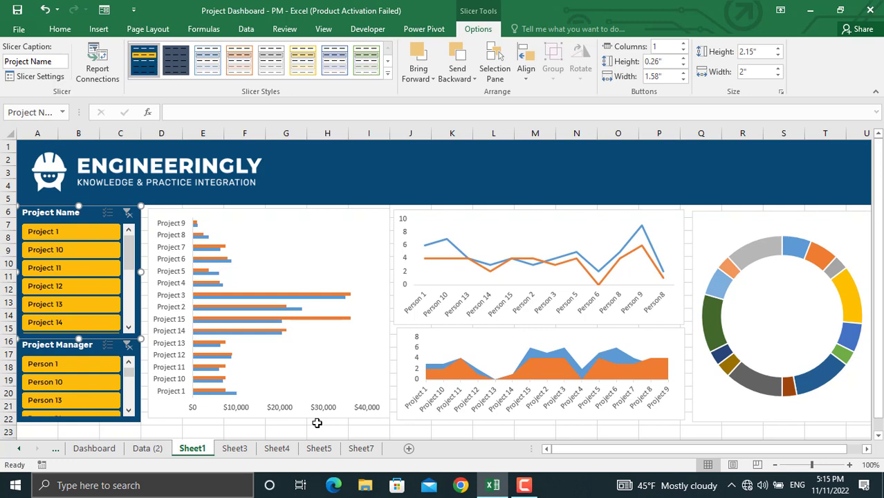